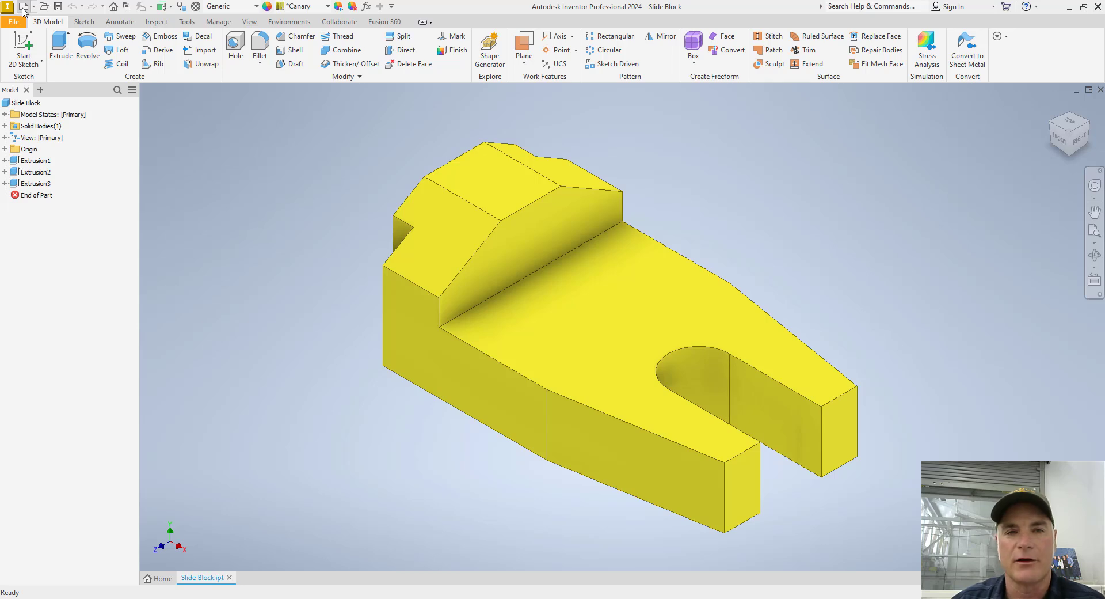
- Create a new drawing from the Standard.idw template
click(24, 9)
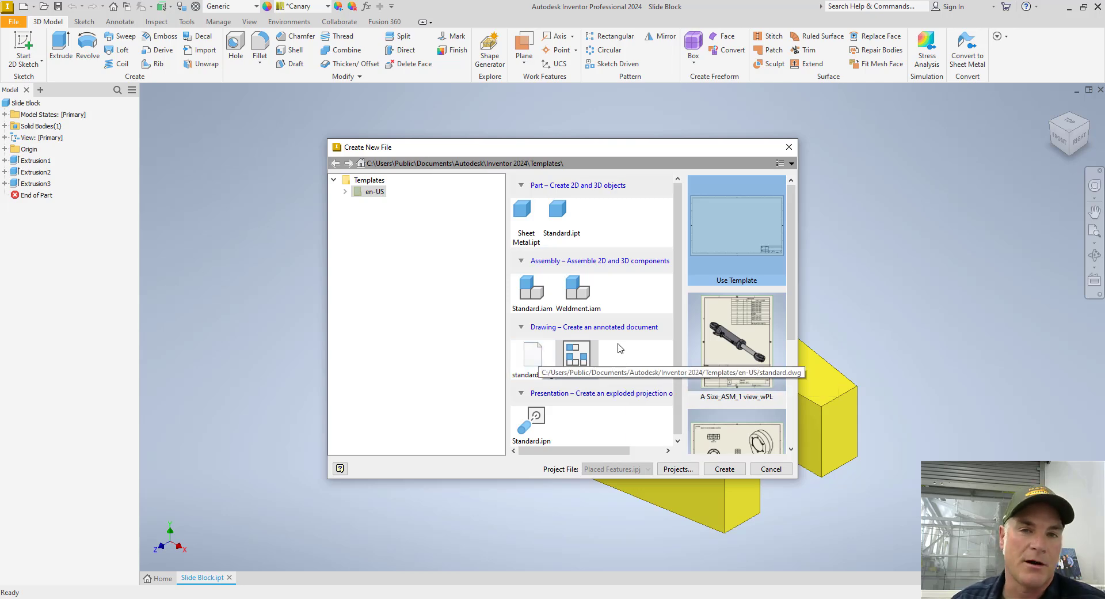
click(584, 352)
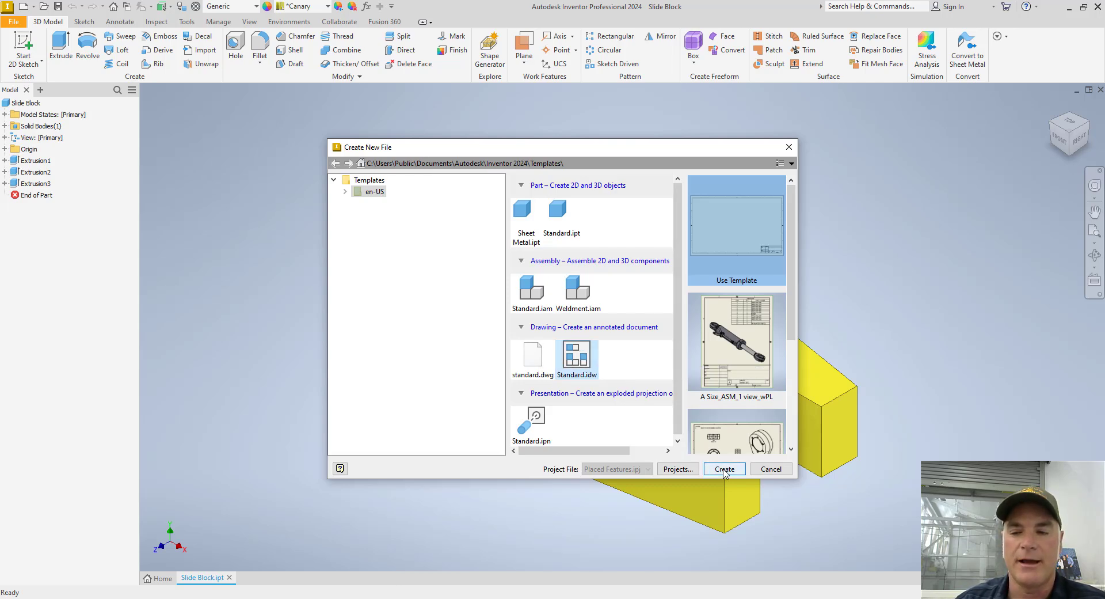
click(725, 468)
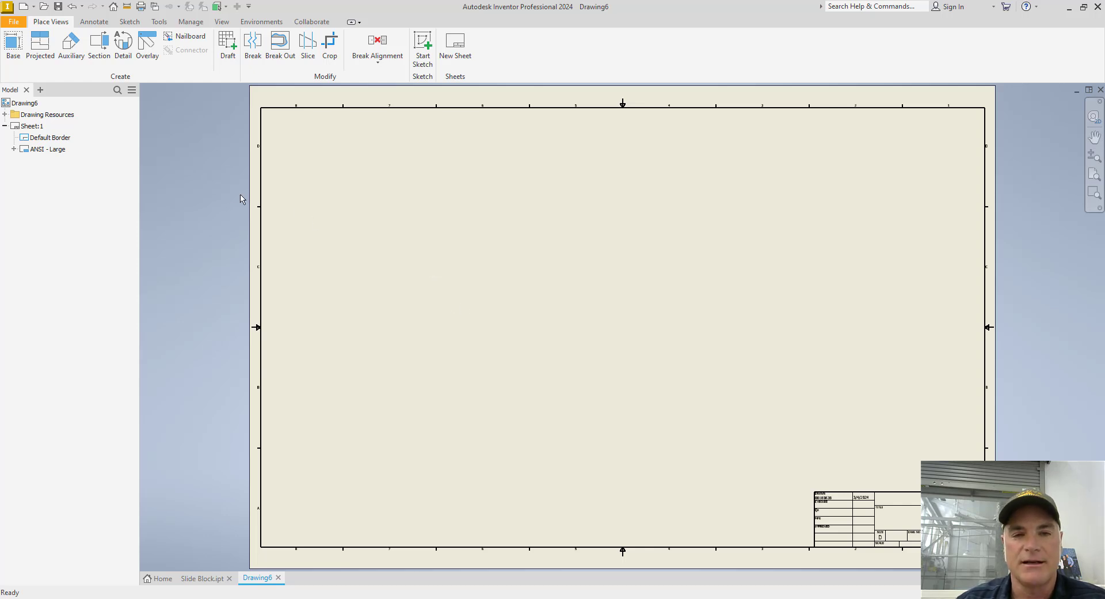
- Edit Sheet:1 to B size, landscape orientation, with the title block at bottom right
click(41, 128)
click(37, 128)
right_click(35, 128)
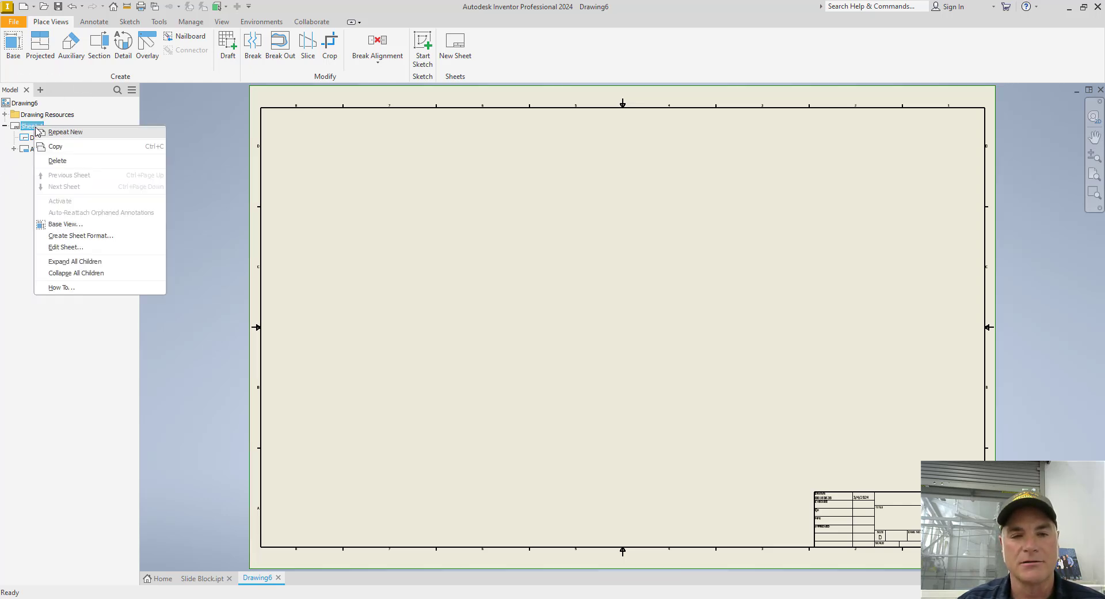
click(74, 248)
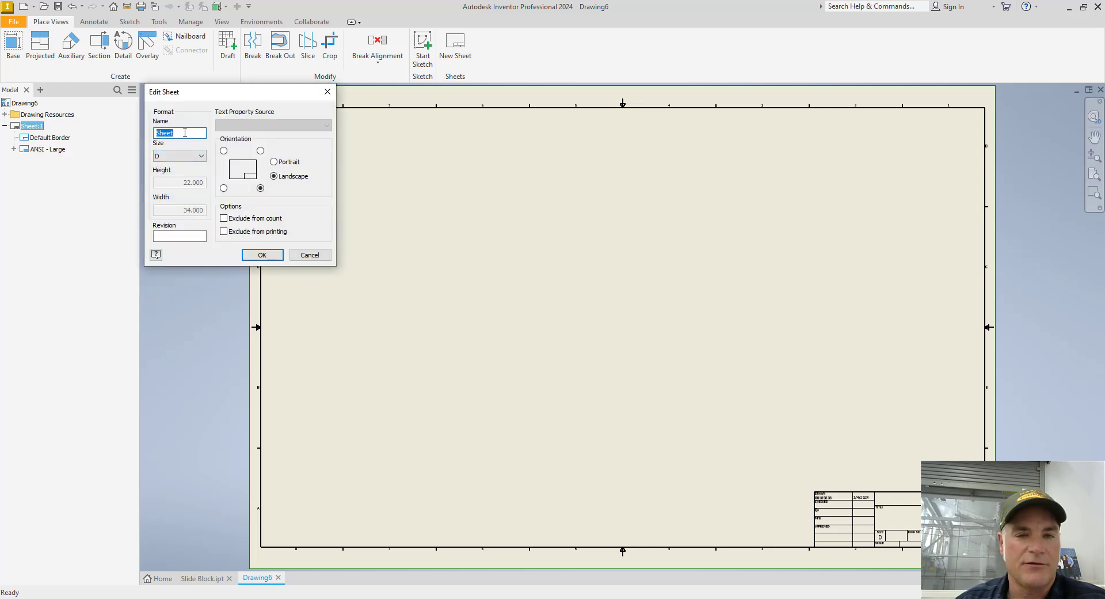
click(203, 161)
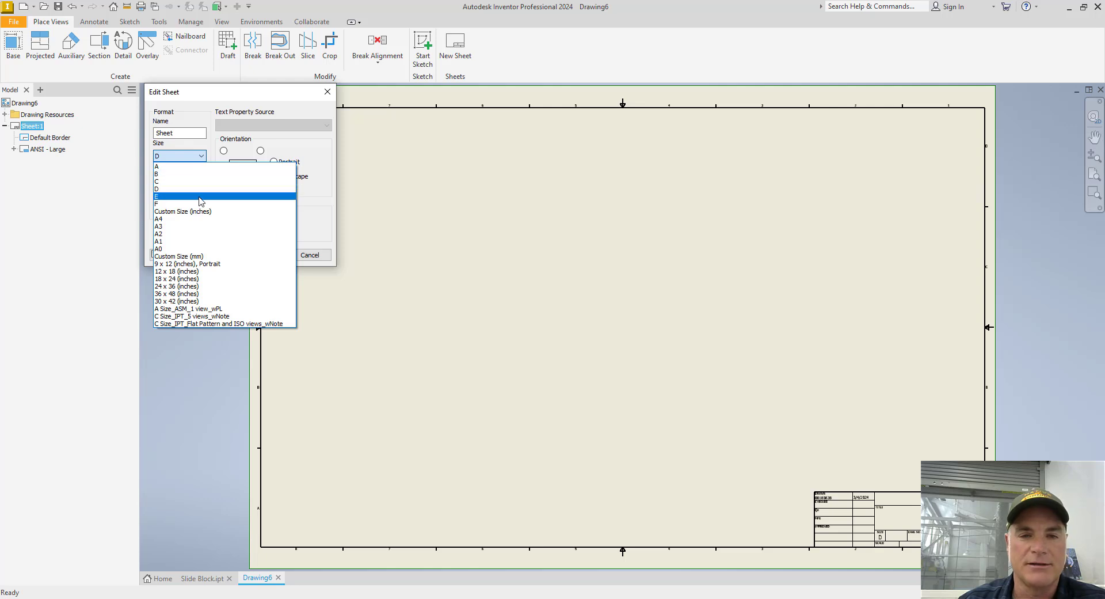
click(180, 174)
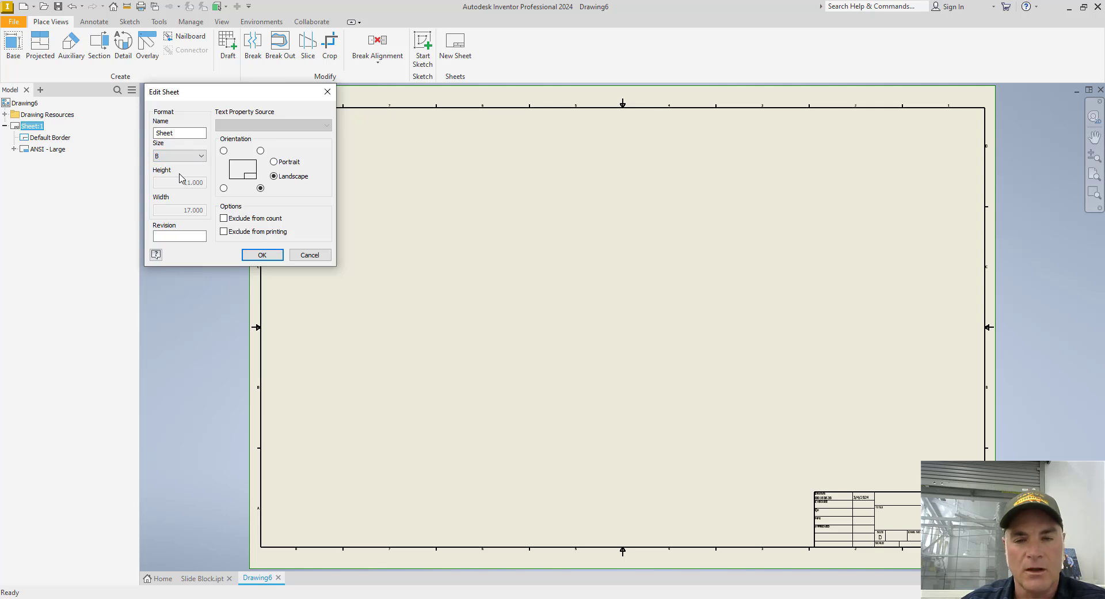
click(285, 164)
click(274, 176)
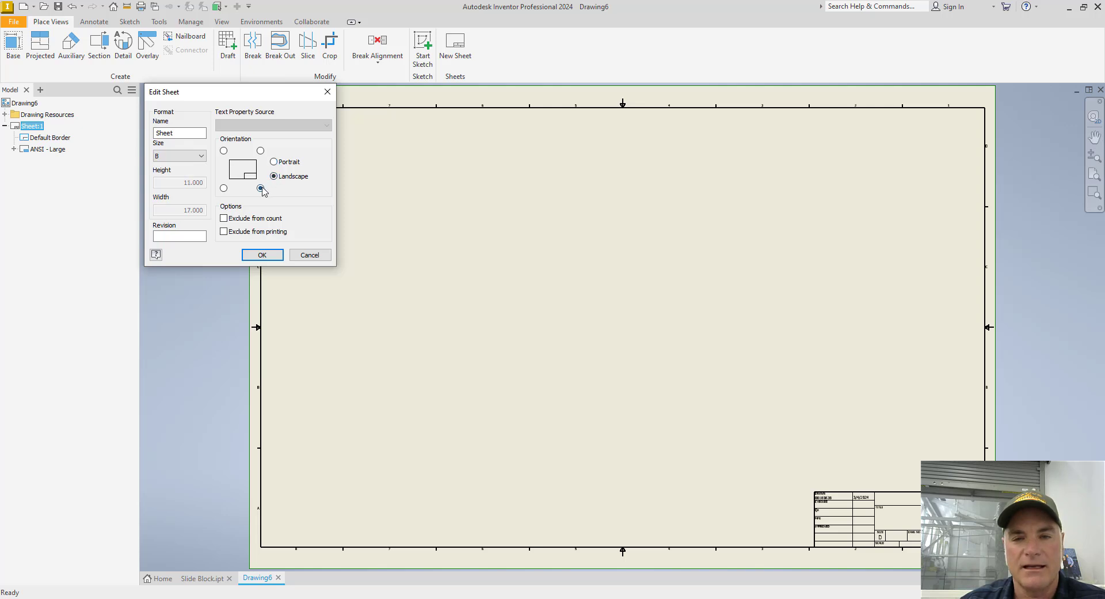
click(223, 188)
click(224, 151)
click(260, 150)
click(261, 188)
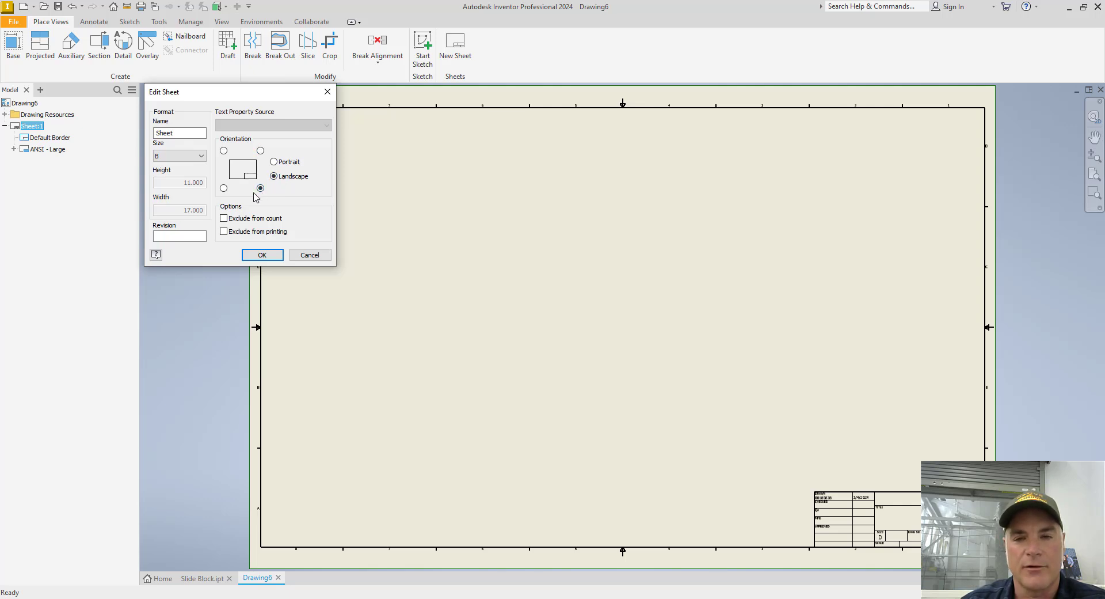
click(257, 256)
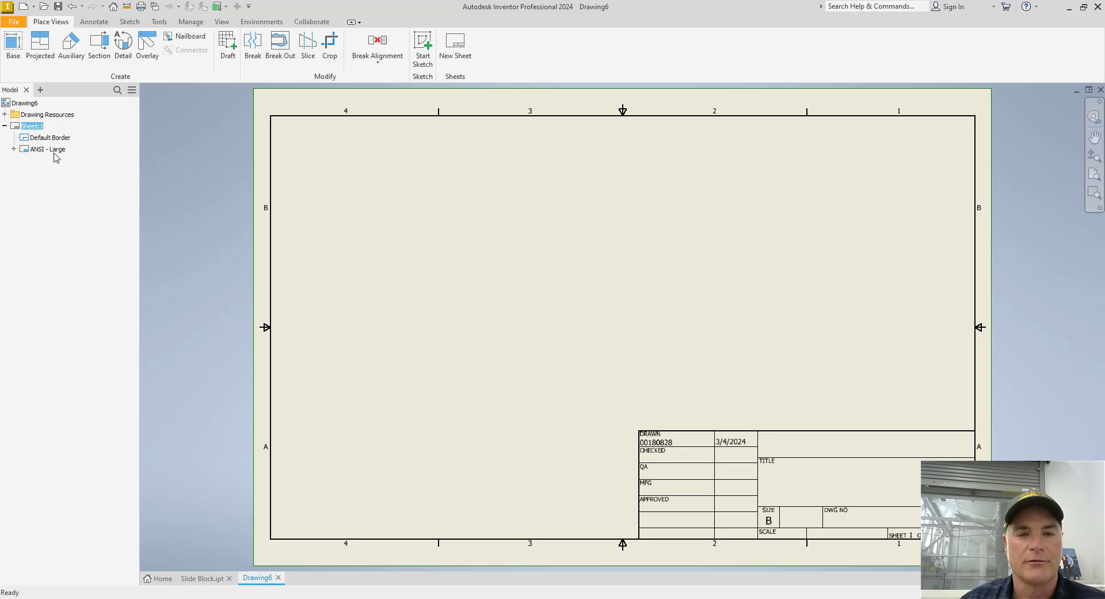
- Delete the ANSI - Large title block and insert ANSI A from Drawing Resources
right_click(36, 149)
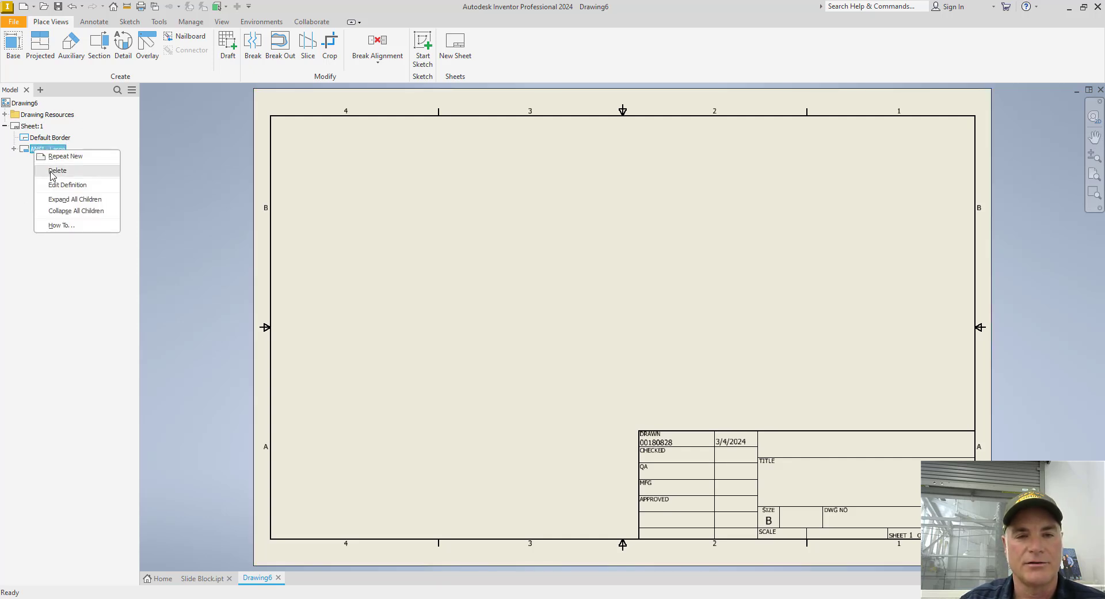
click(57, 171)
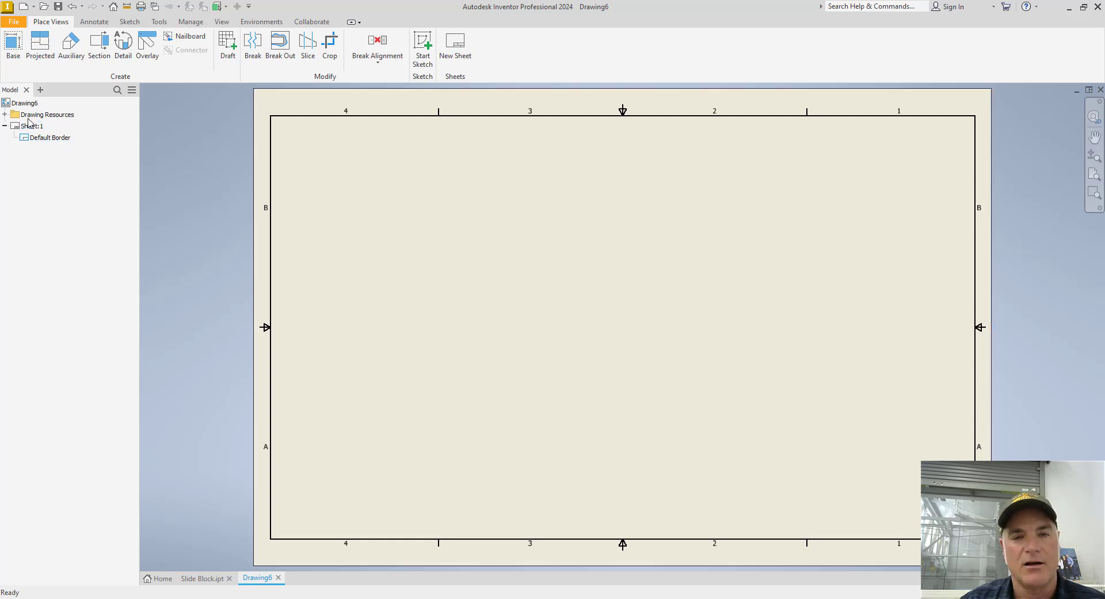
click(4, 114)
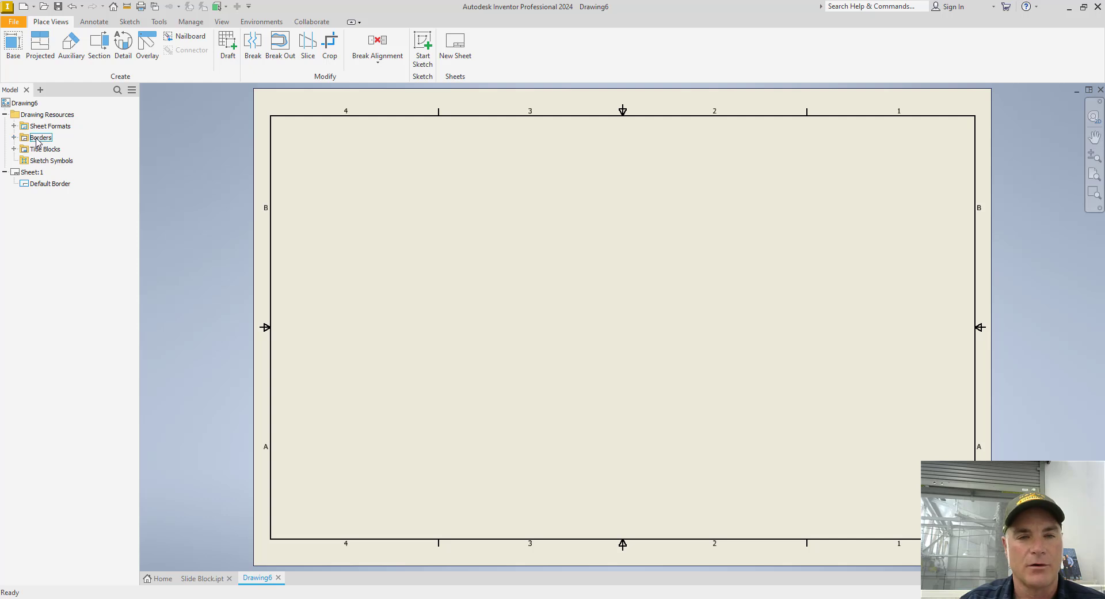
click(14, 149)
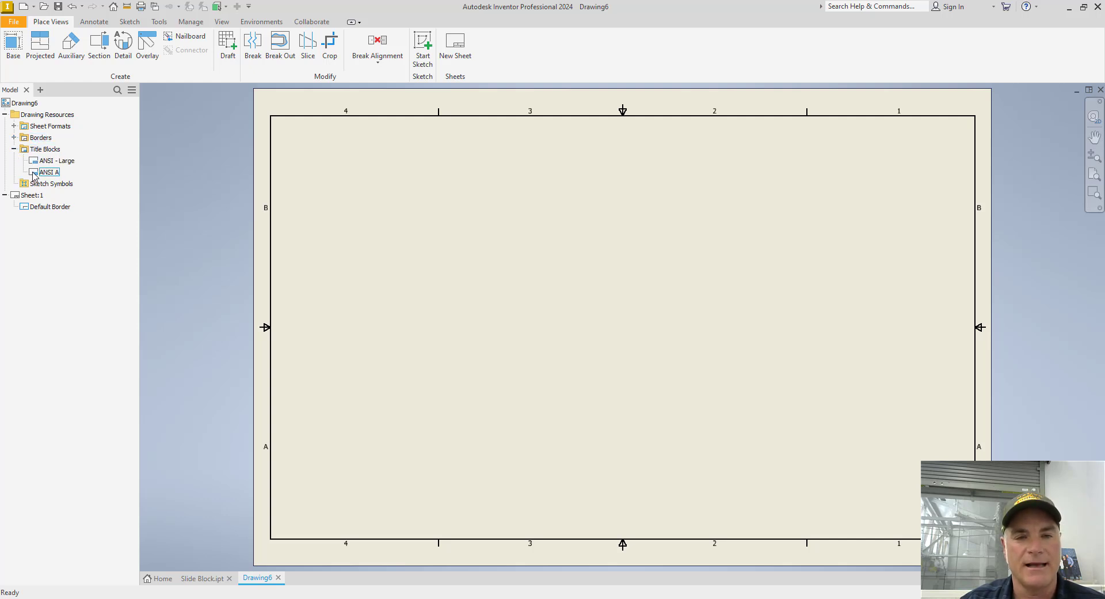
double_click(34, 174)
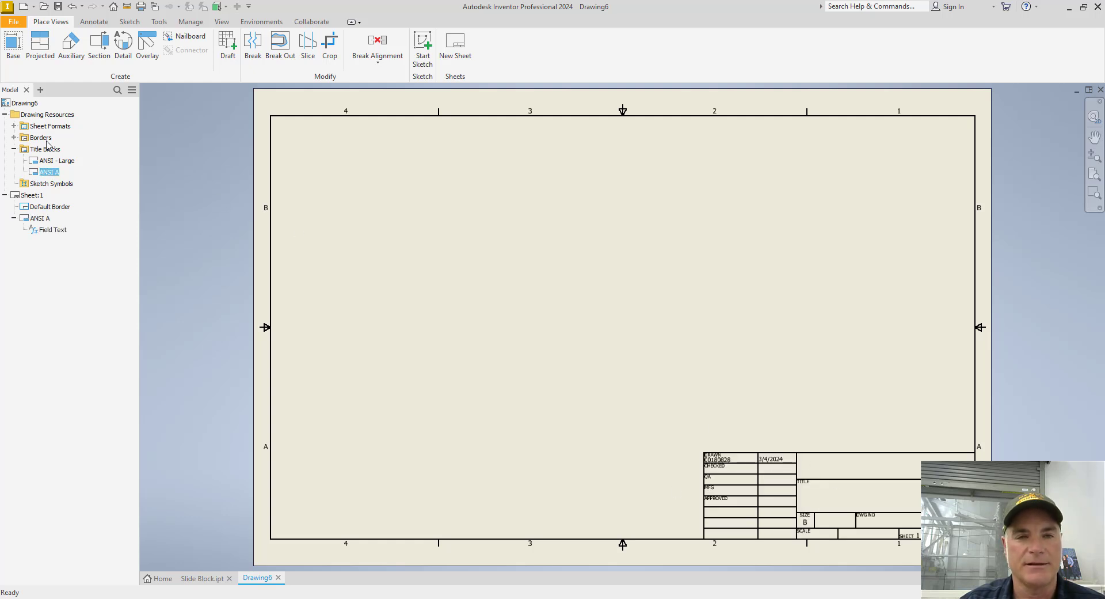
click(5, 115)
click(4, 126)
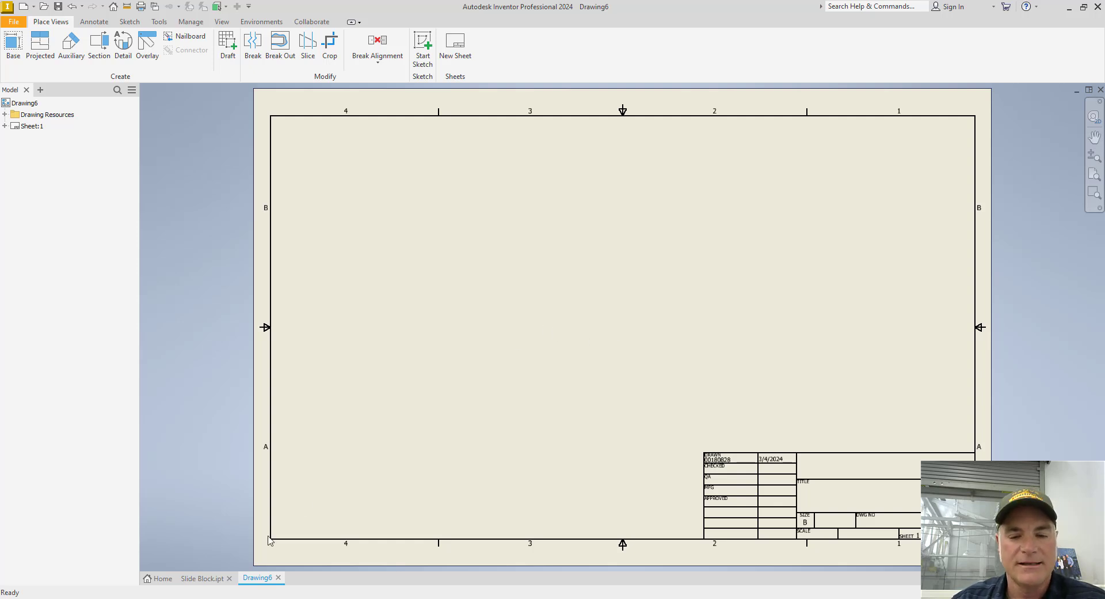
- Place a 1:1 Front-oriented base view of Slide Block.ipt toward the sheet's lower left
click(208, 583)
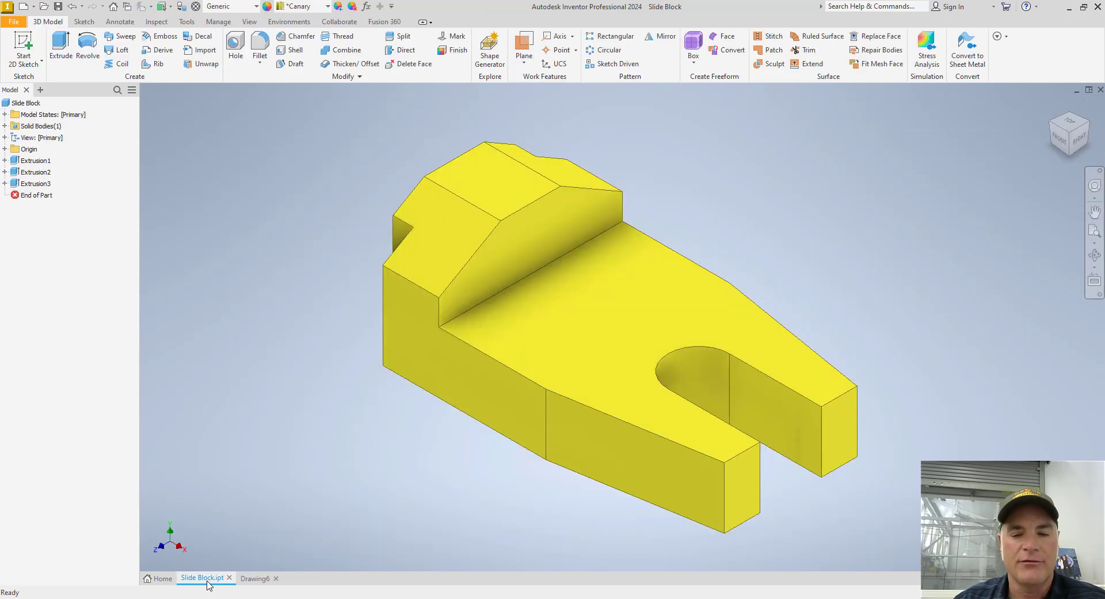
click(255, 578)
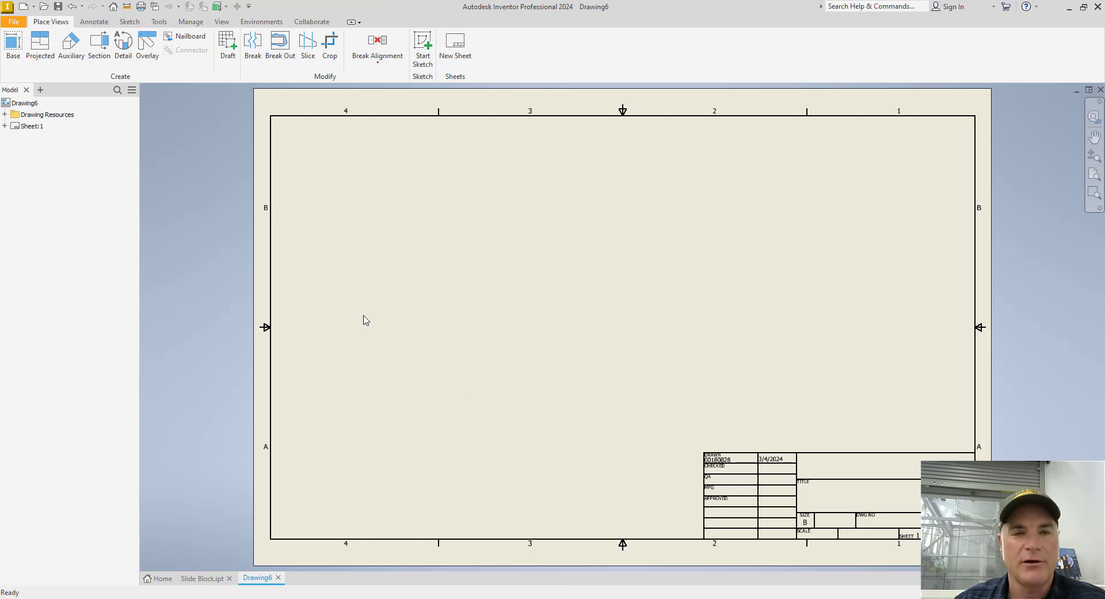
click(14, 57)
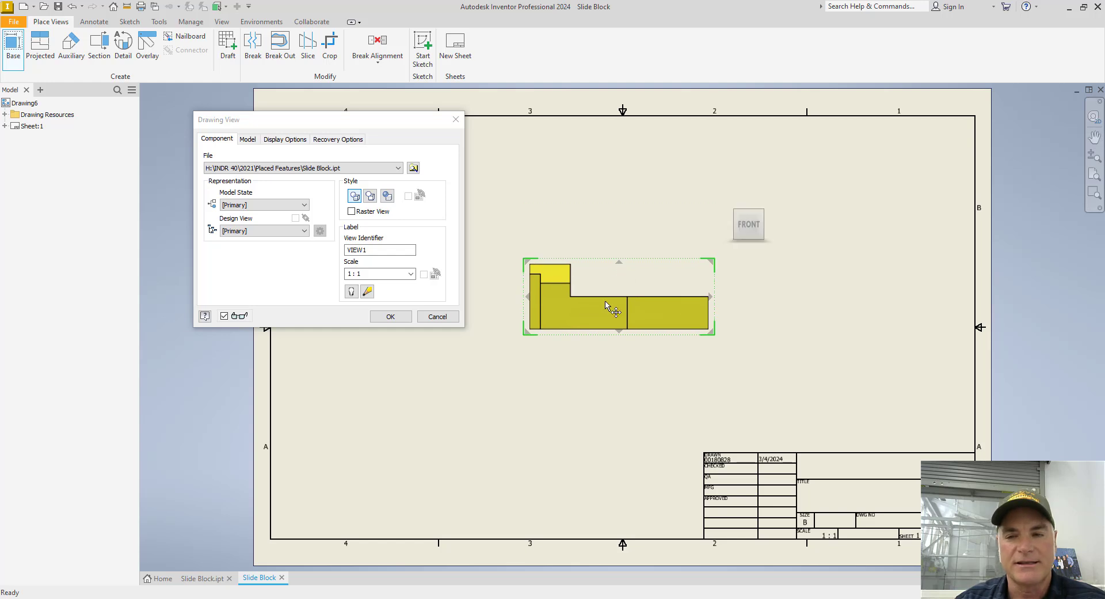
mouse_move(762, 238)
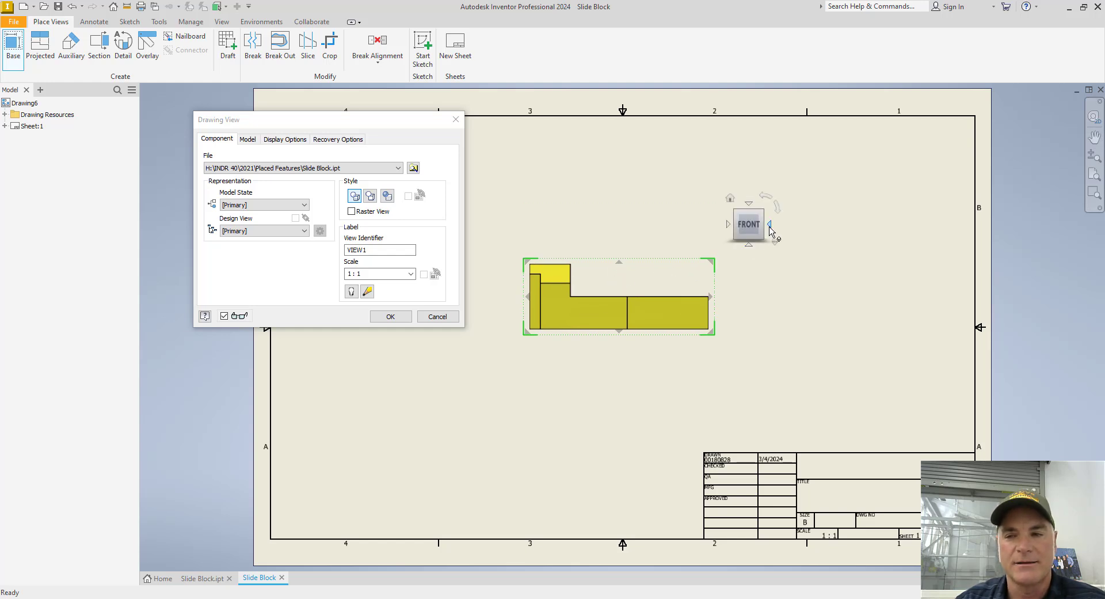
click(771, 225)
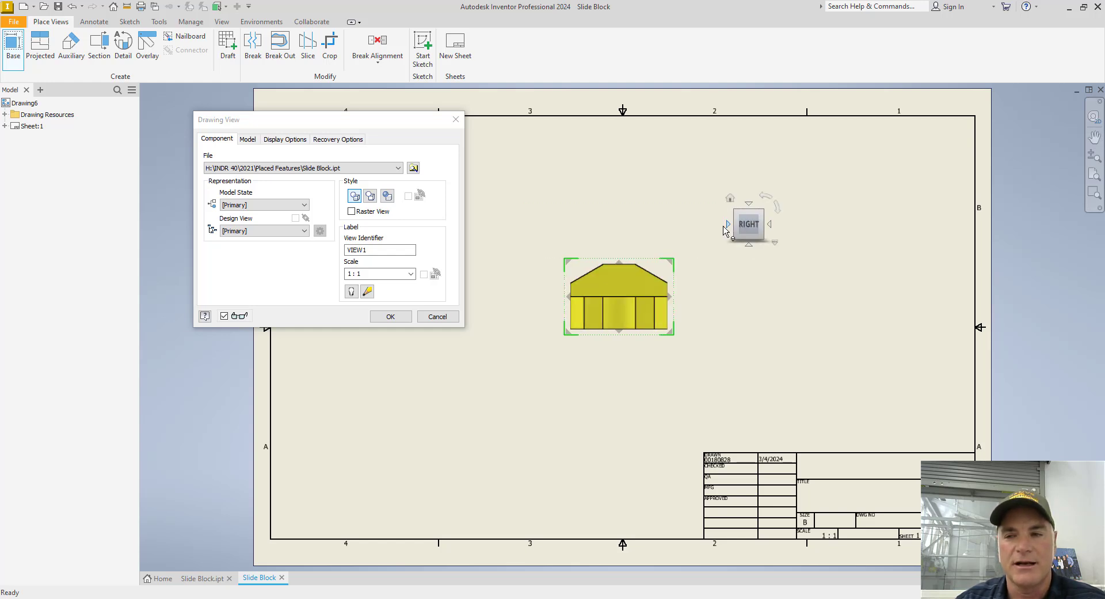
click(748, 203)
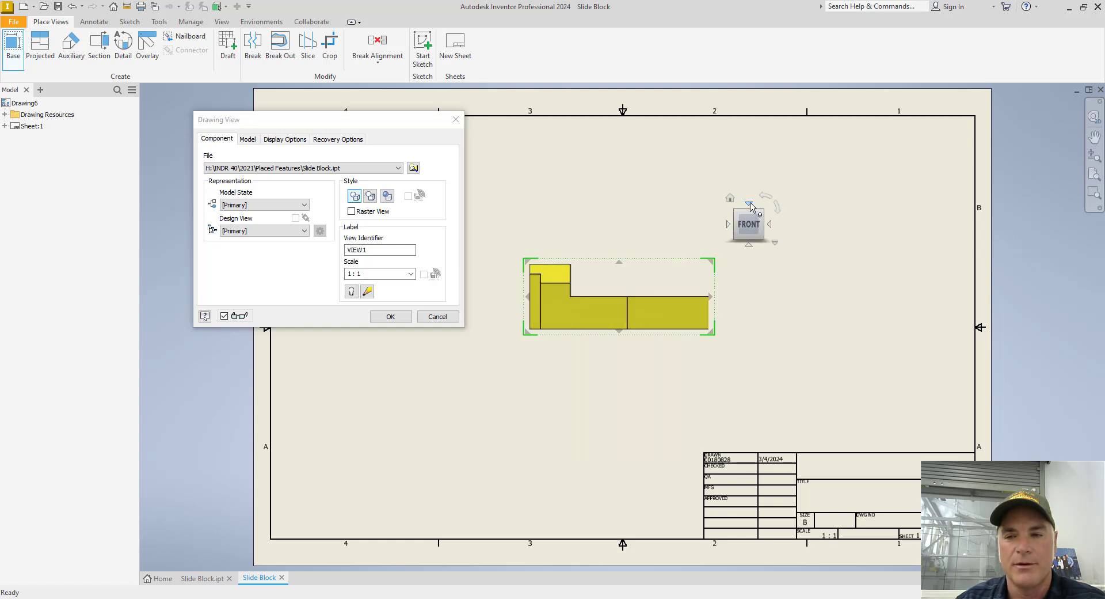
click(749, 247)
drag(584, 310, 468, 381)
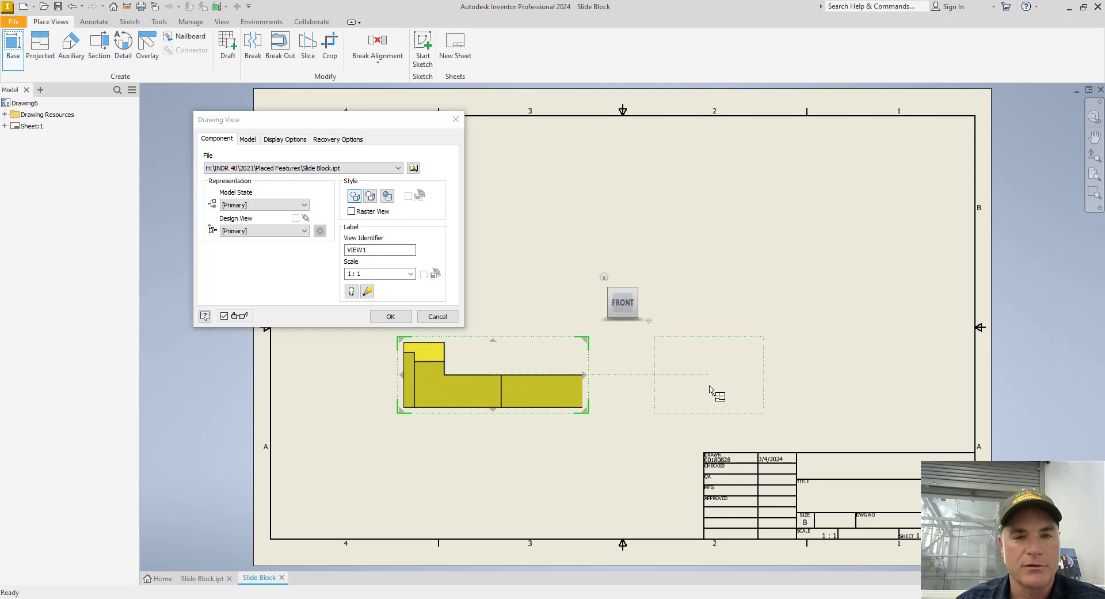
- Project right side, top and isometric views from the front base view
middle_drag(746, 386, 856, 386)
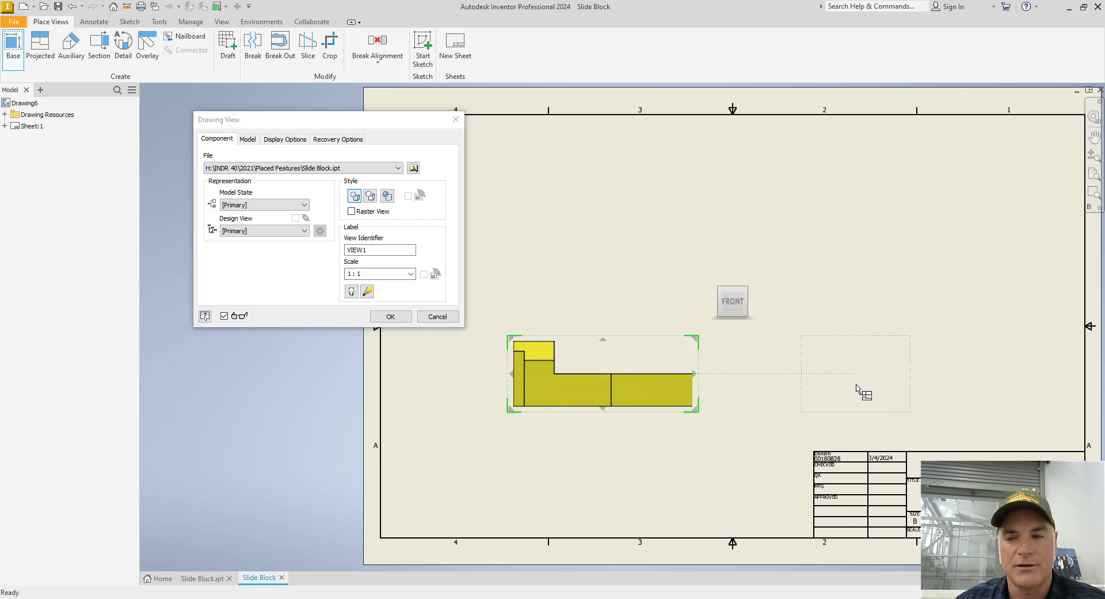
click(856, 389)
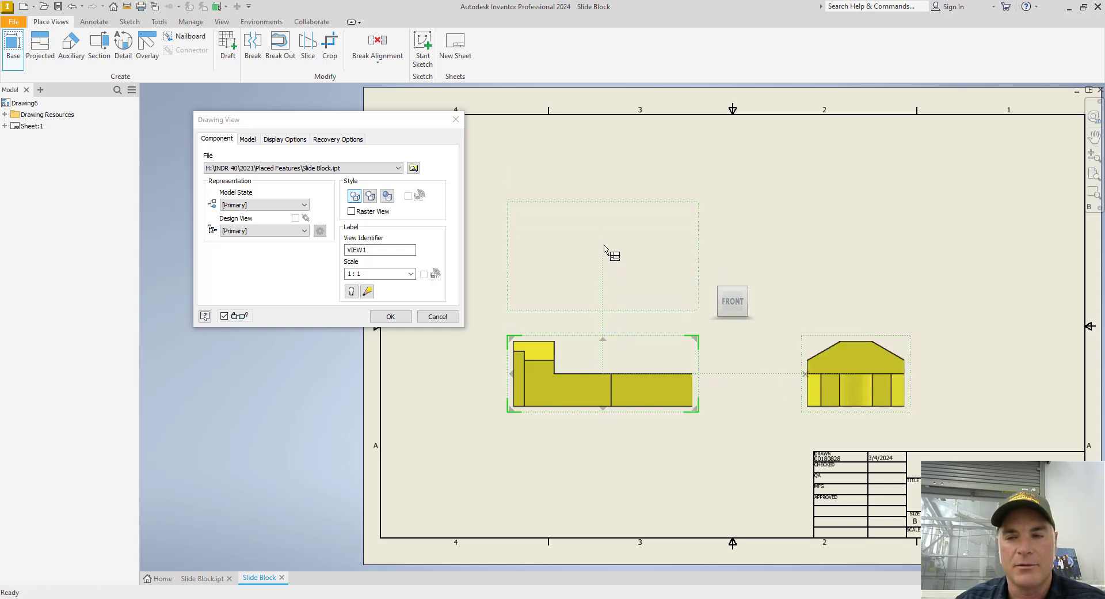
click(605, 216)
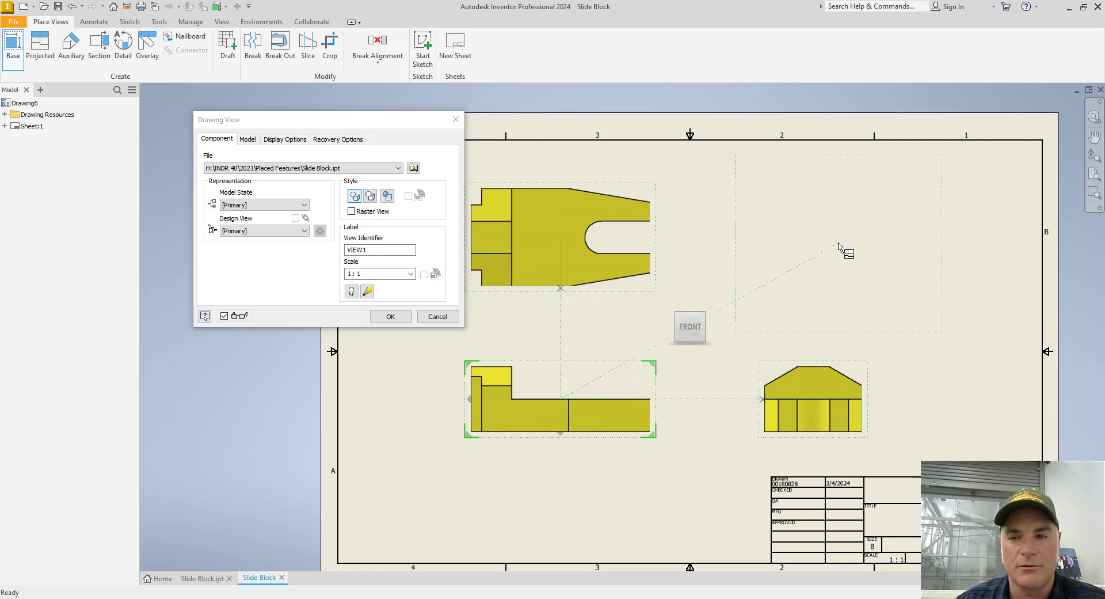
click(838, 245)
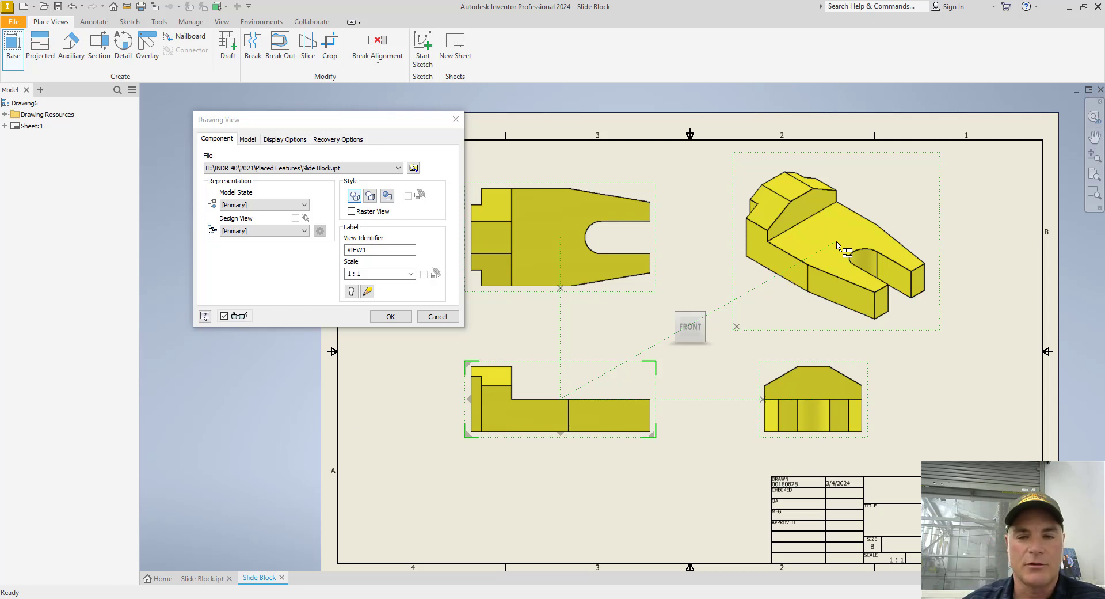
click(405, 316)
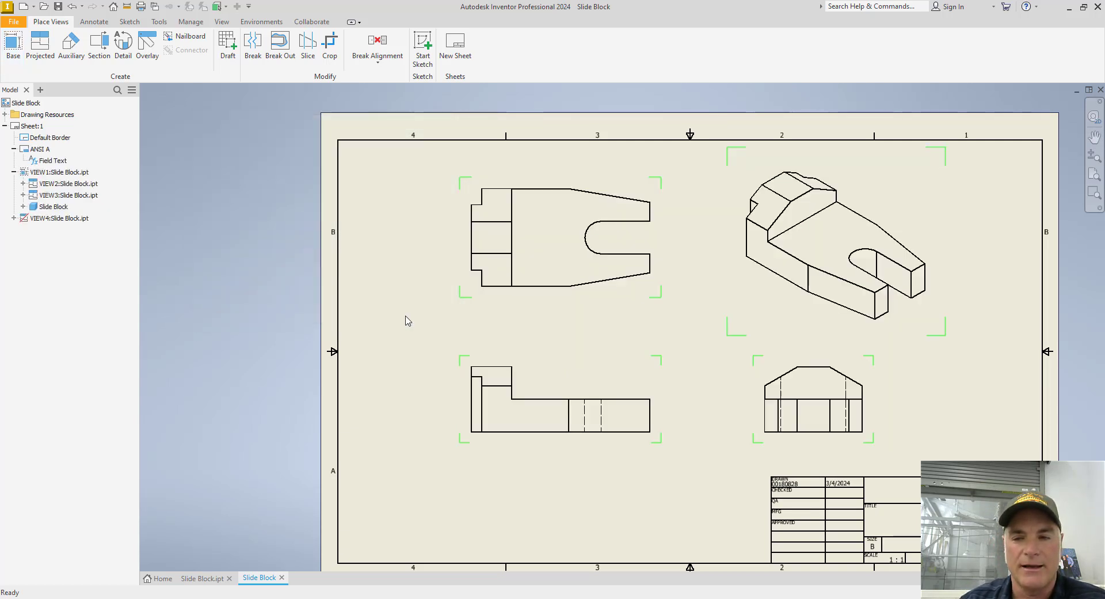
- Align the front, top and right side views evenly on the sheet
scroll(579, 375, down, 4)
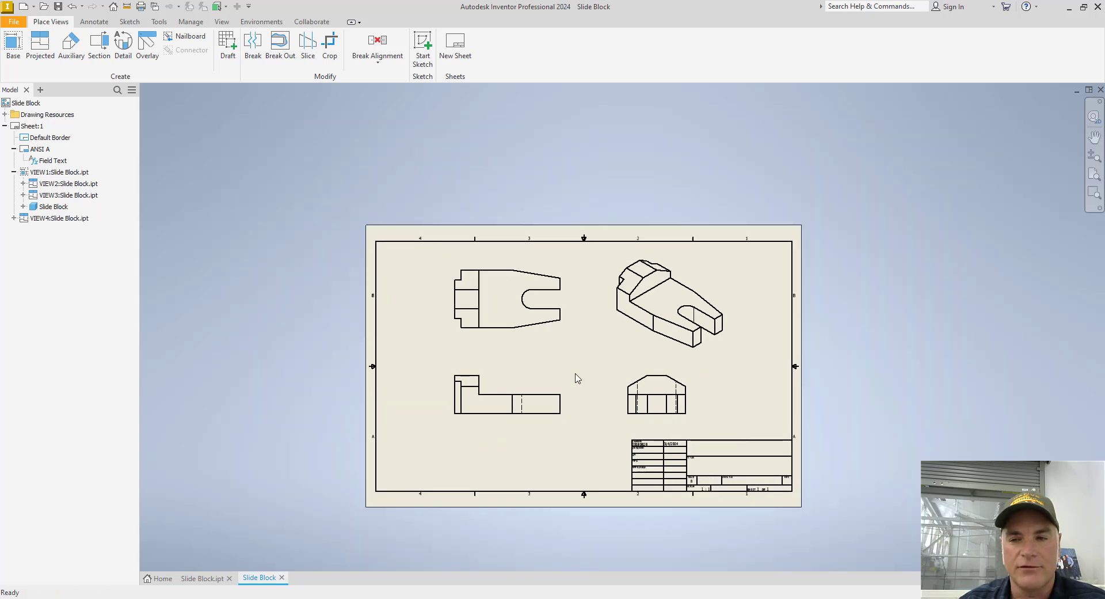
scroll(578, 377, up, 3)
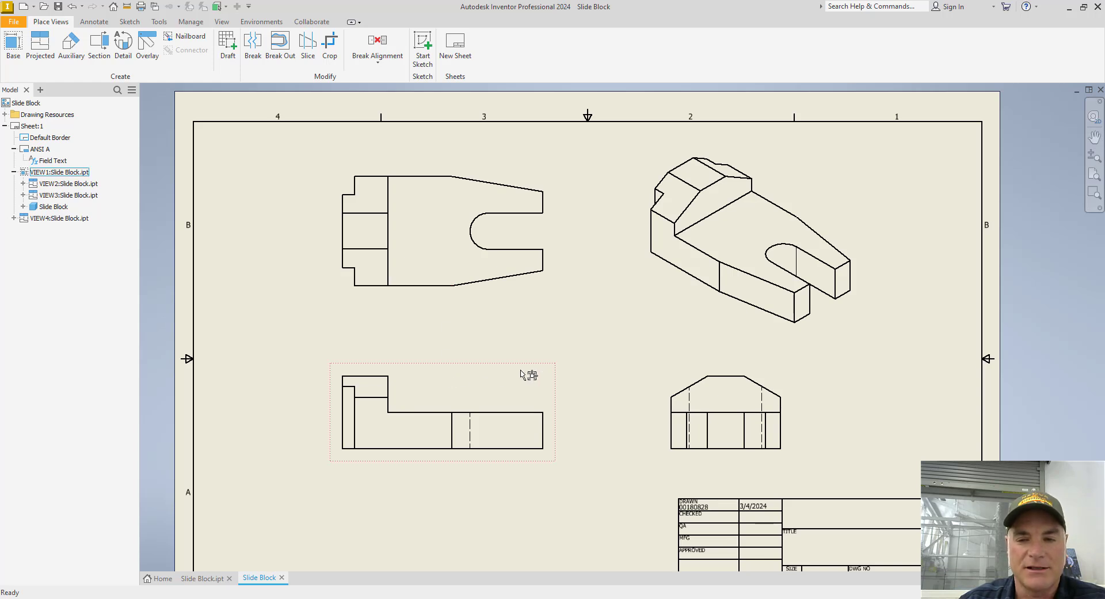
drag(520, 374, 468, 370)
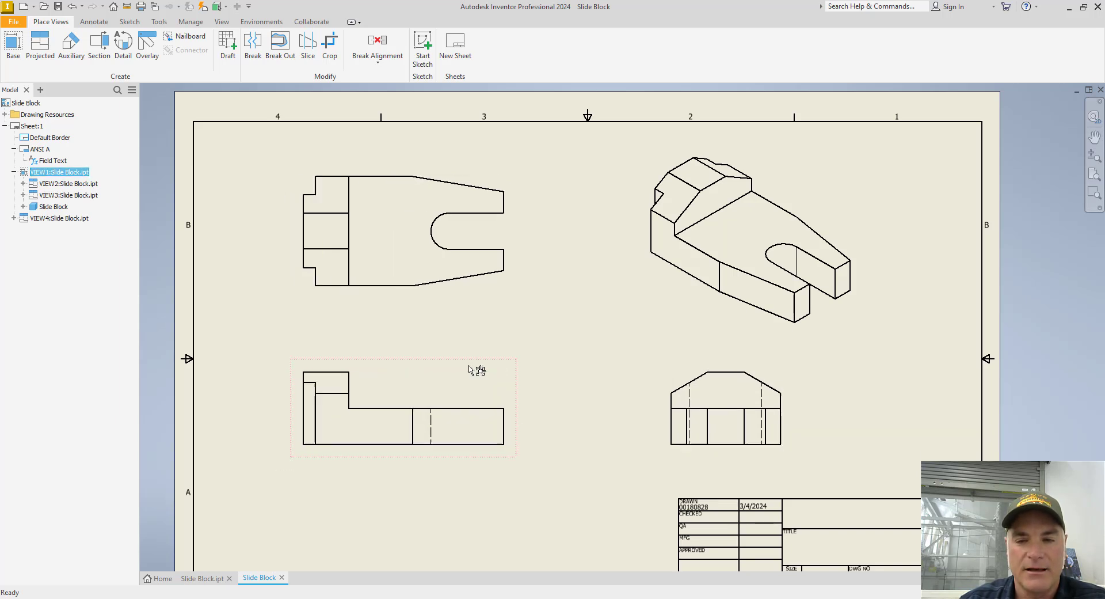
drag(681, 392, 625, 381)
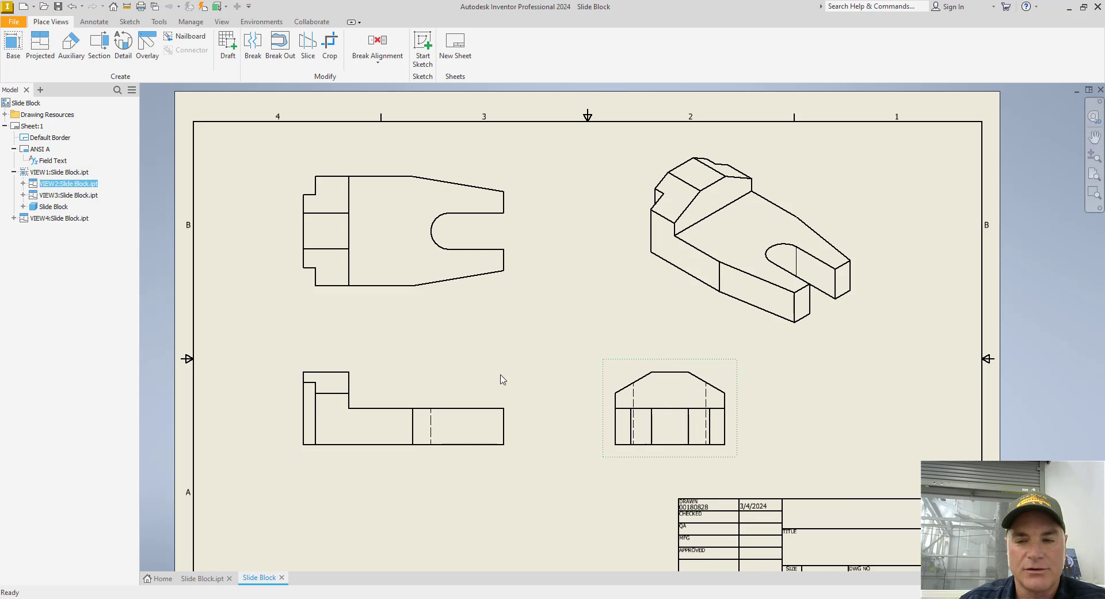
click(488, 377)
drag(454, 364, 444, 385)
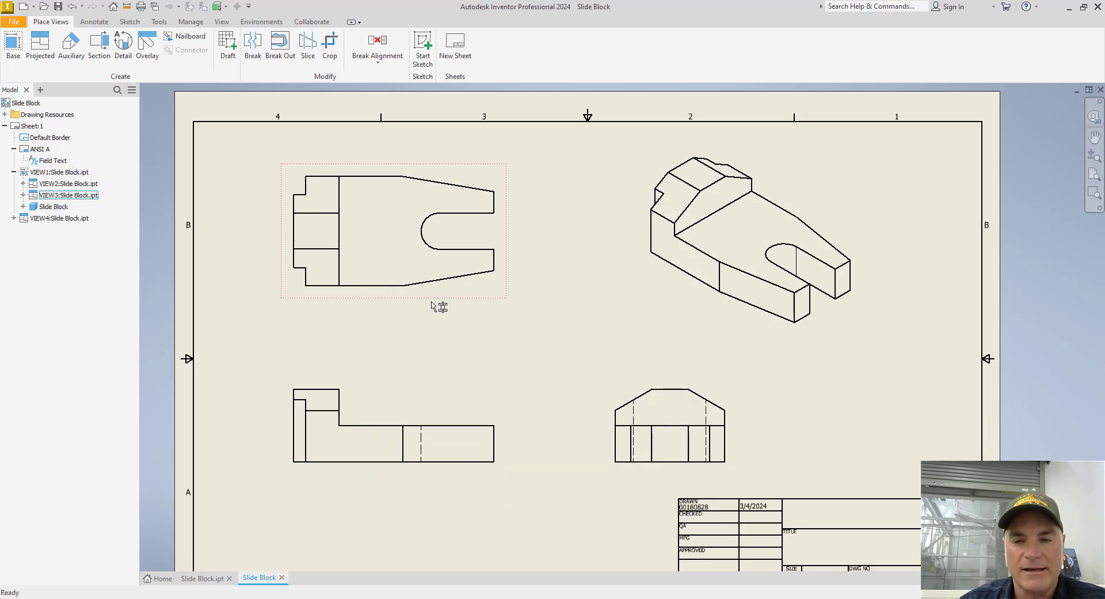
mouse_move(435, 305)
mouse_down()
mouse_move(436, 344)
mouse_move(422, 321)
mouse_up()
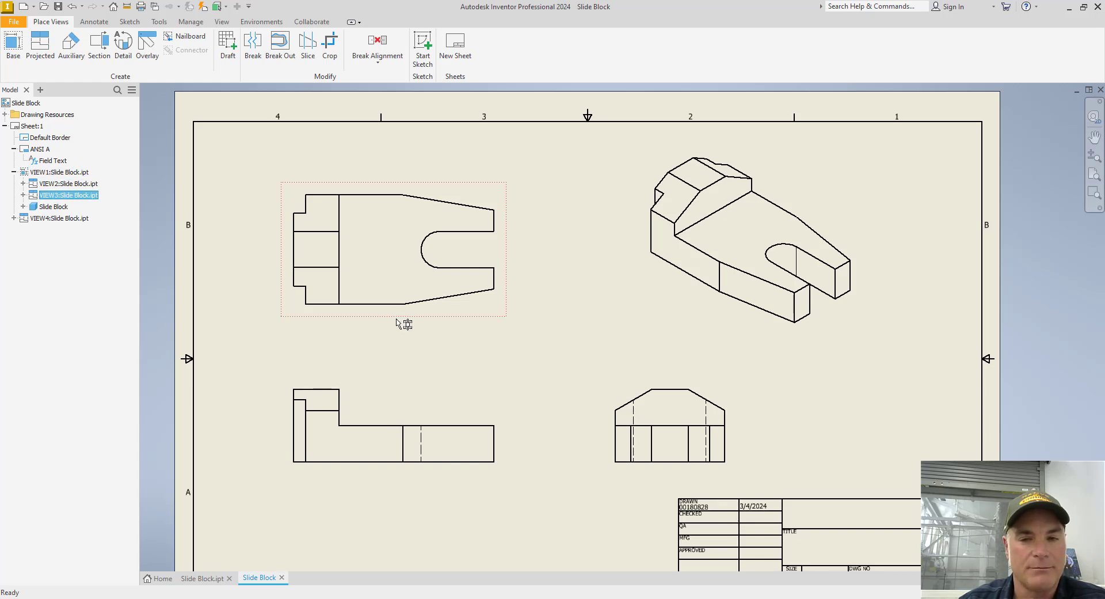
drag(402, 315, 405, 300)
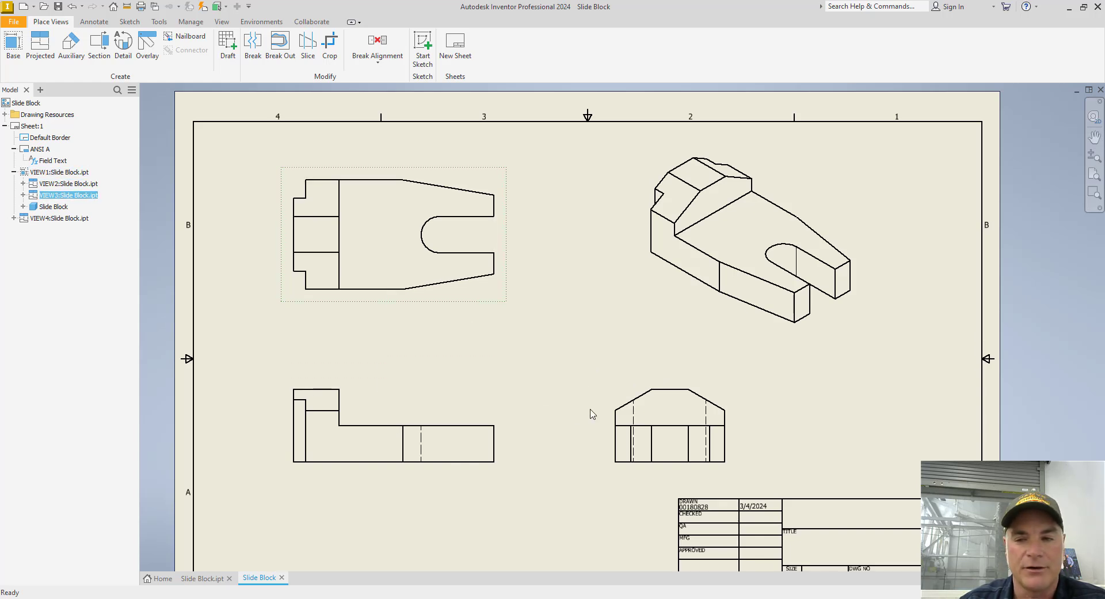
mouse_move(617, 403)
mouse_down()
mouse_move(596, 403)
mouse_move(612, 409)
mouse_up()
click(495, 348)
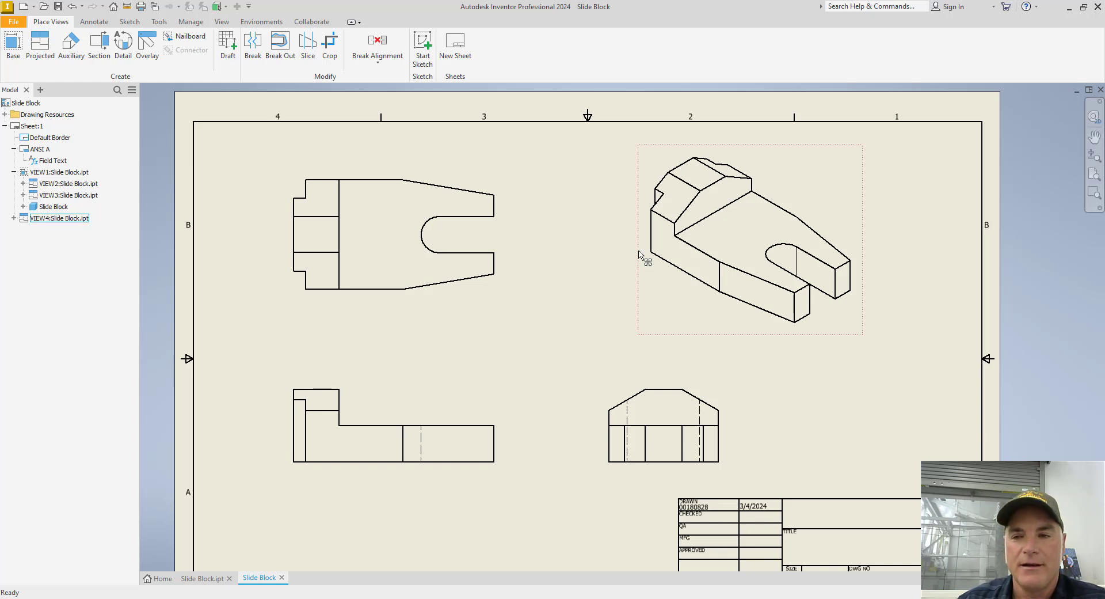
- Move the isometric view to the upper right, fit the sheet, and start saving
drag(645, 238, 745, 219)
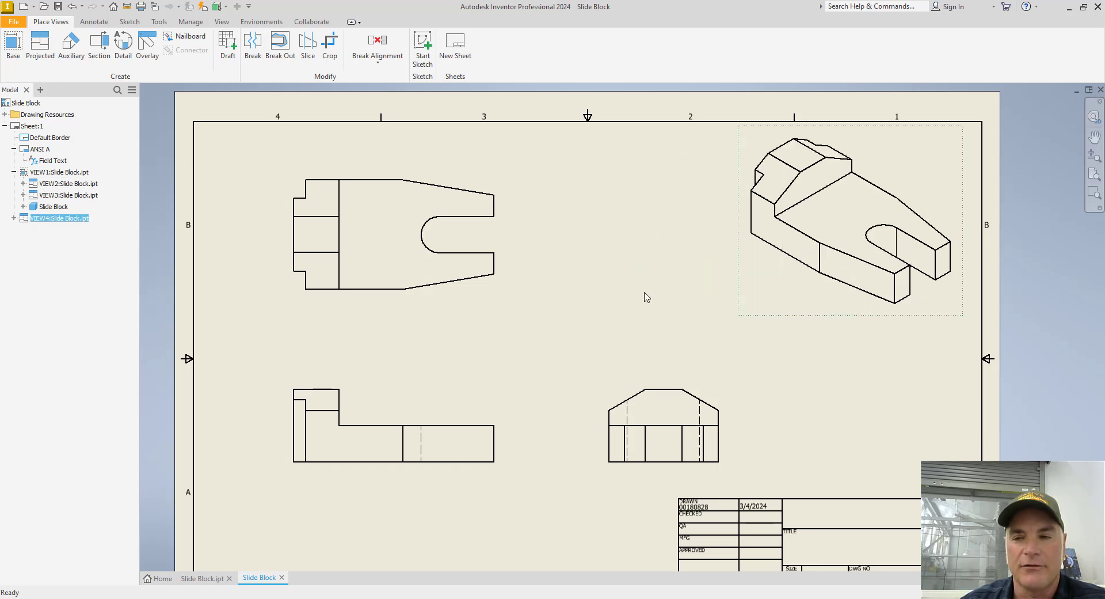
click(643, 295)
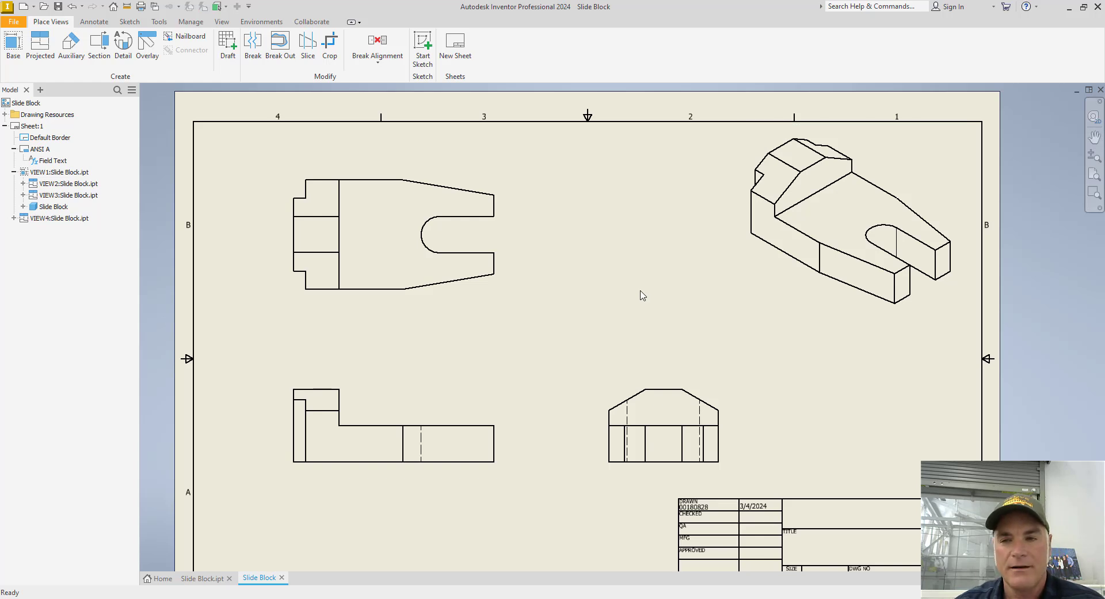
key(Home)
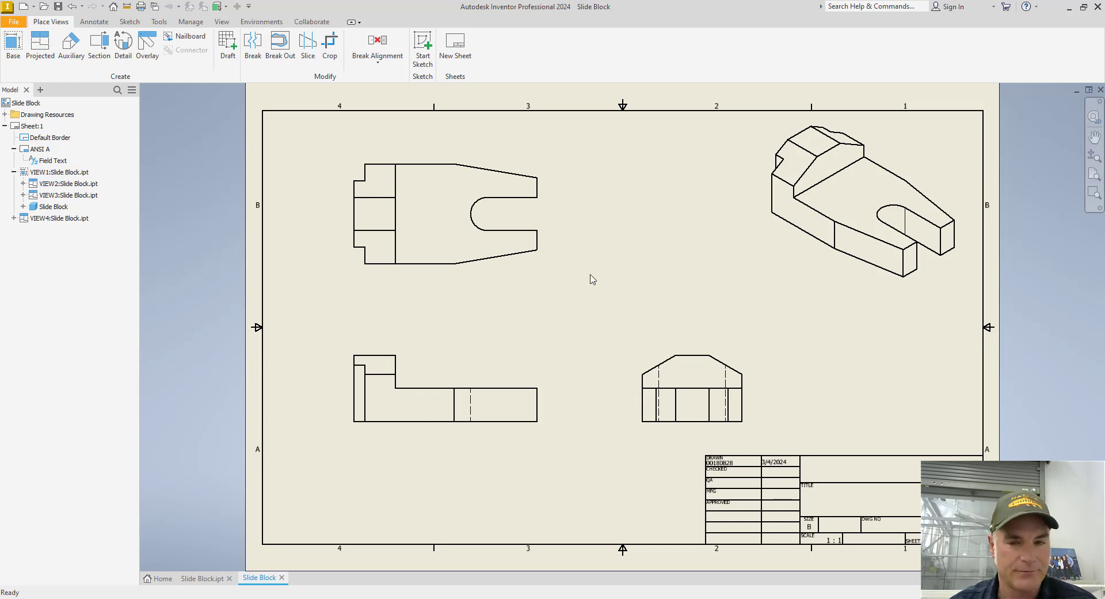
key(ctrl+s)
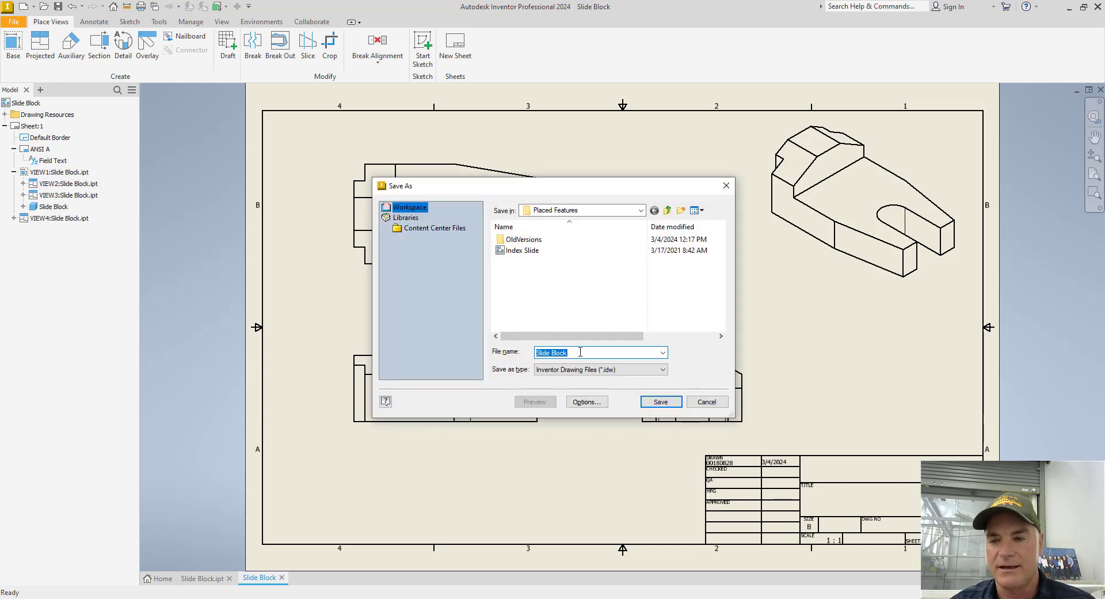
- Save the drawing as Slide Block.idw along with its changed part file
click(669, 404)
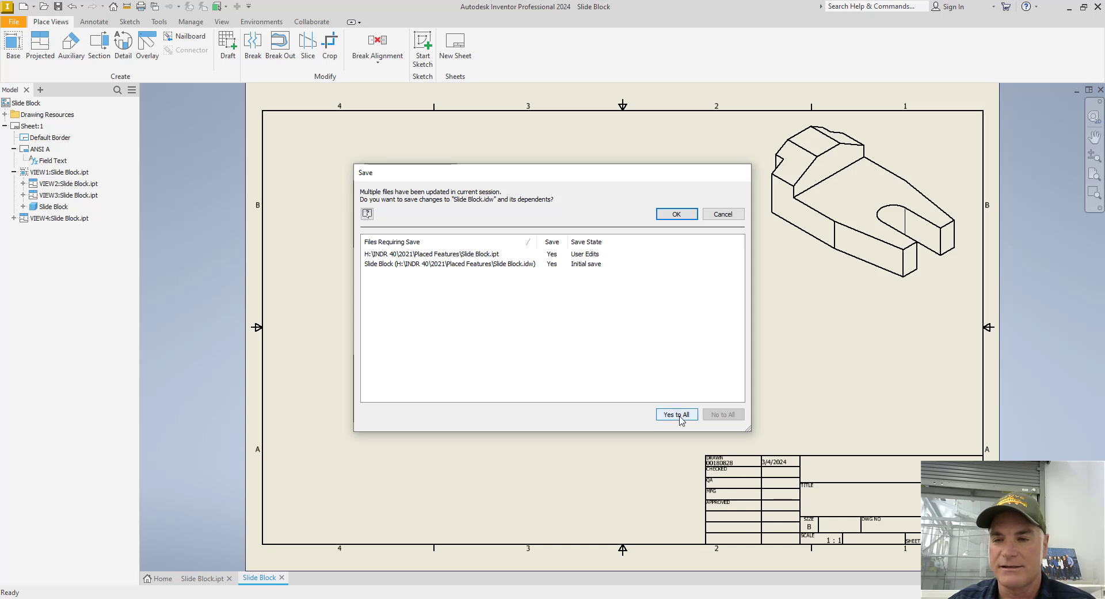
click(668, 214)
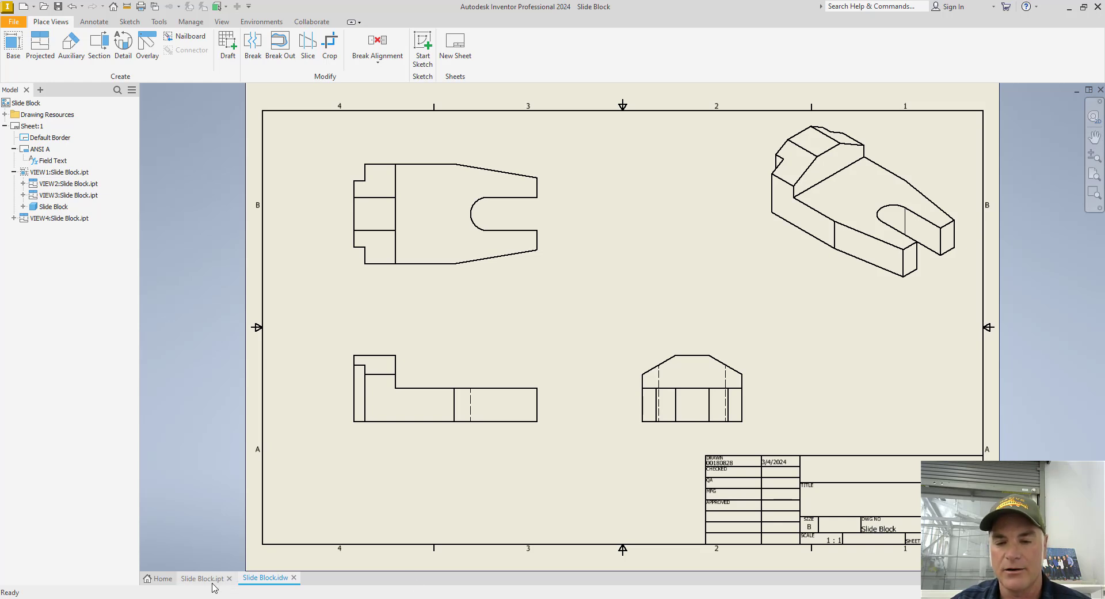
- Open the Slide Block drawing's iProperties from the File menu
mouse_move(213, 585)
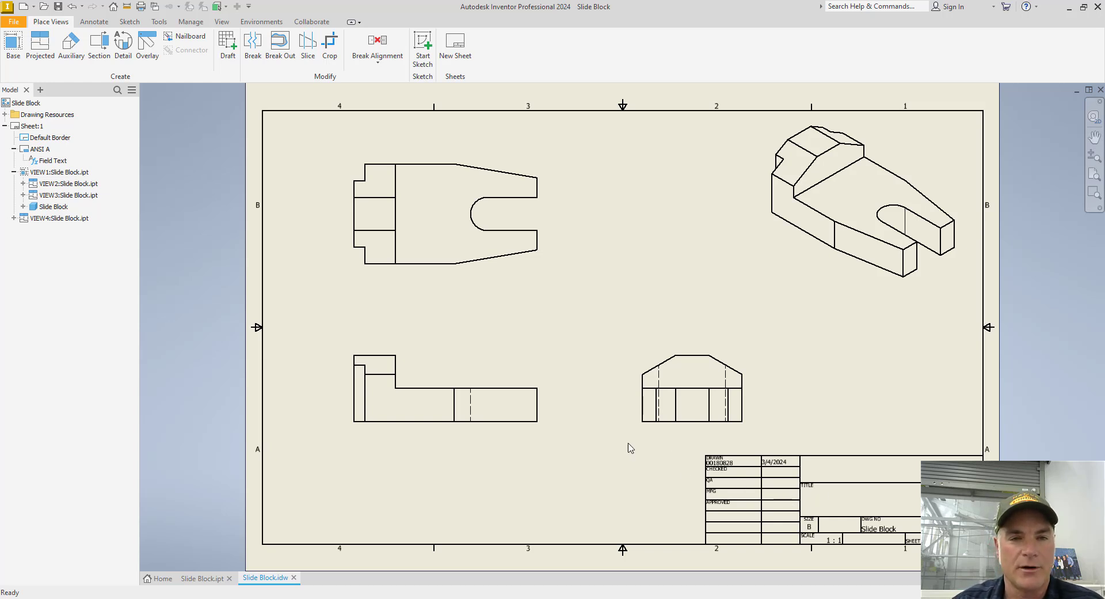
click(15, 23)
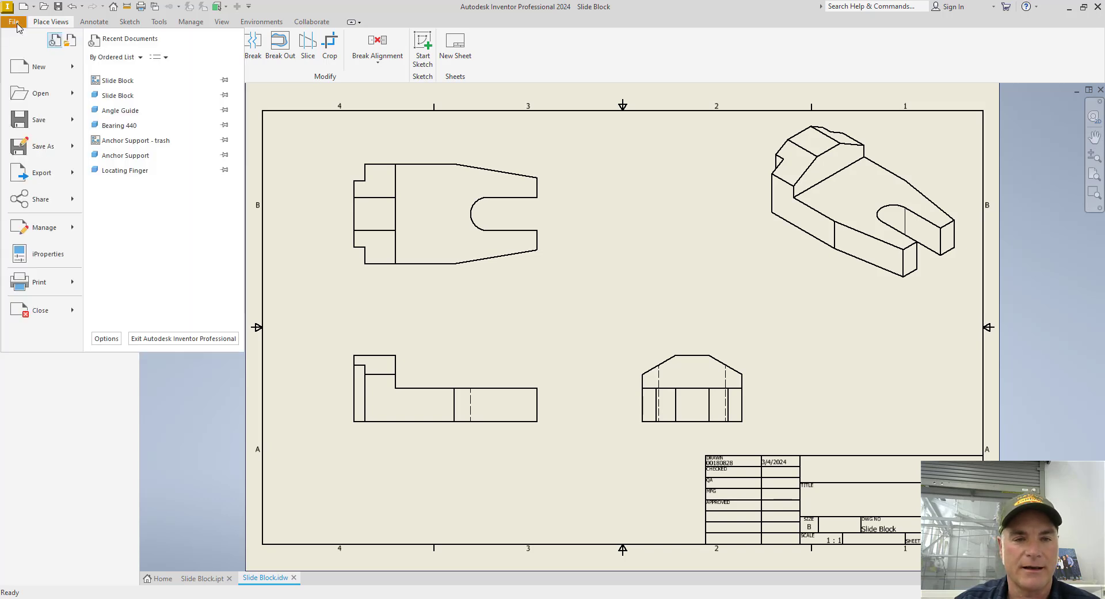
click(42, 257)
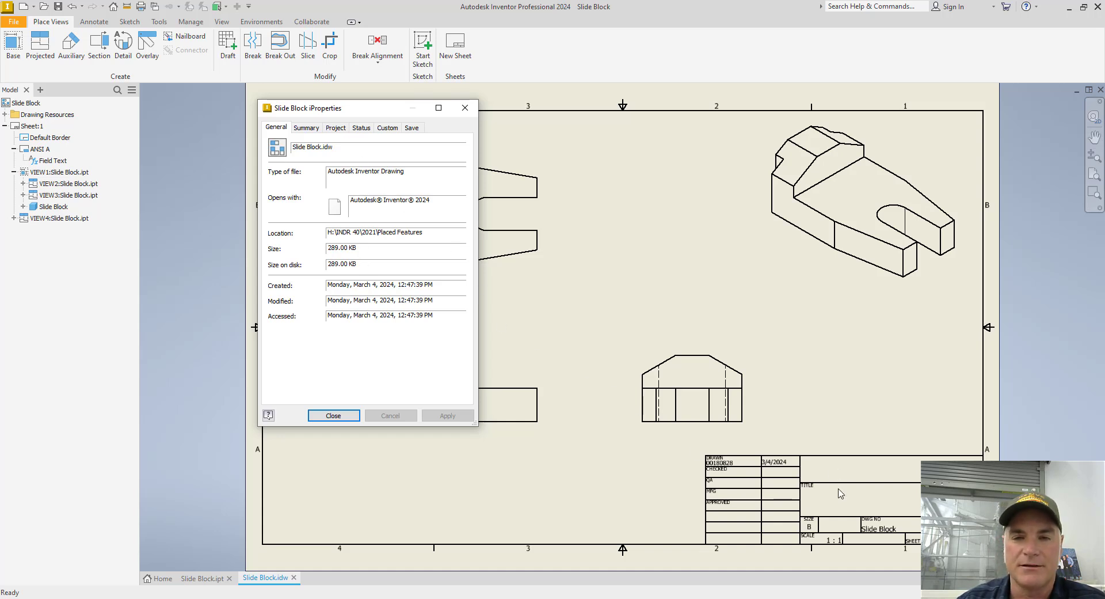
- On the Summary tab, enter title Slide Block Sample, the author's name, and a manager
click(316, 130)
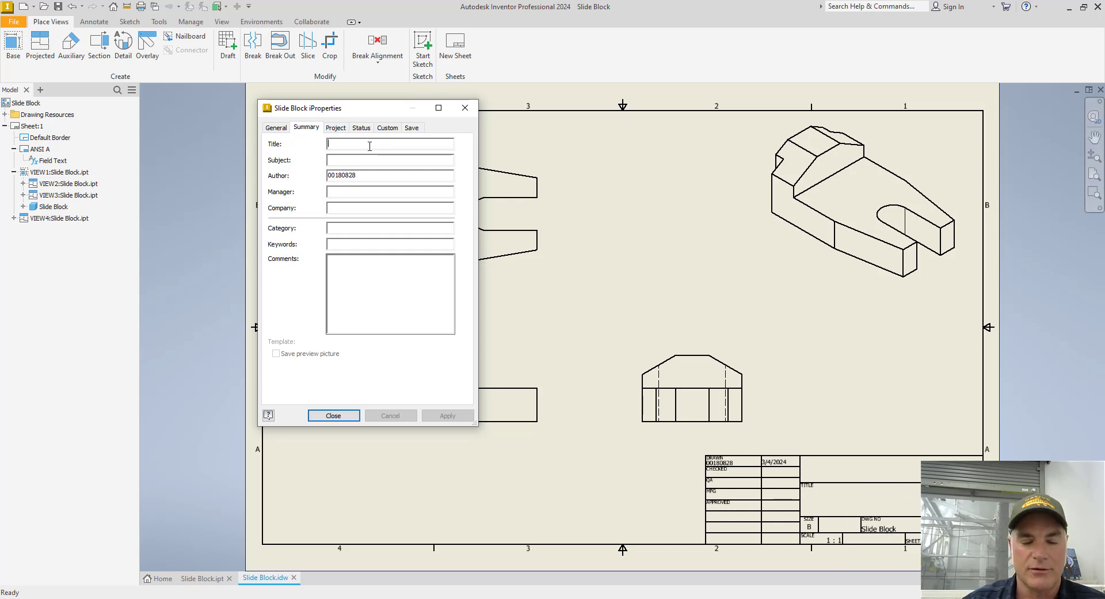
text(Slide Block Sample)
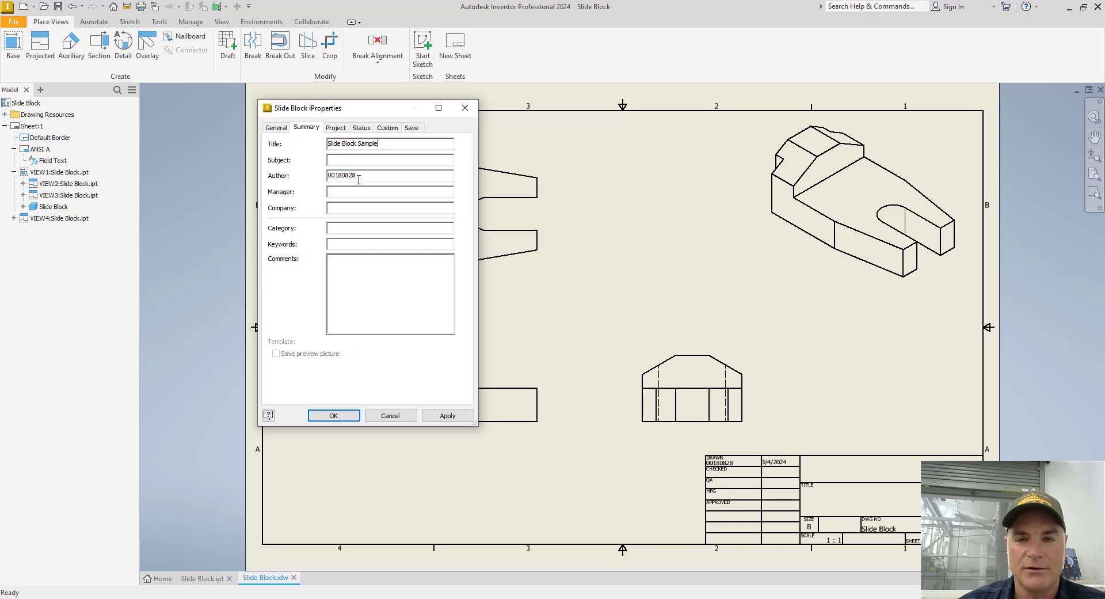
drag(360, 176, 323, 182)
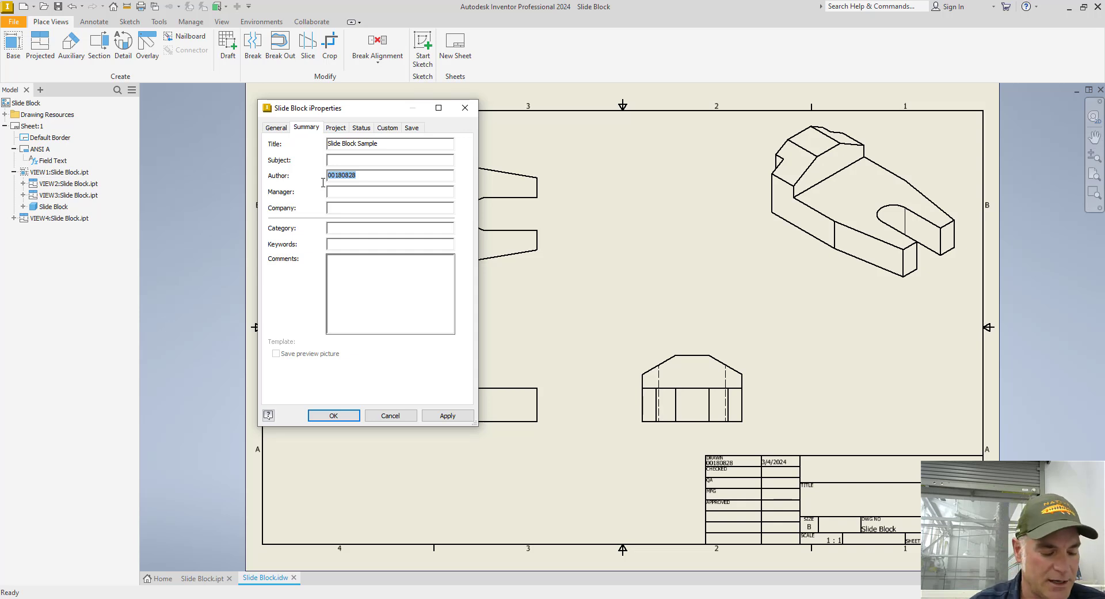
text(Rigby)
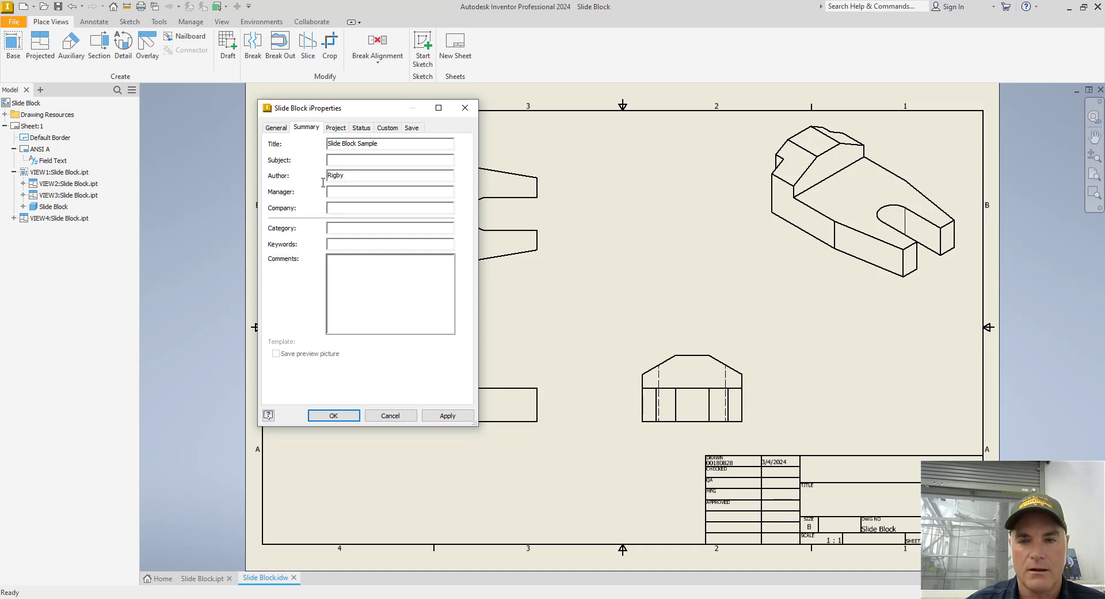
click(345, 192)
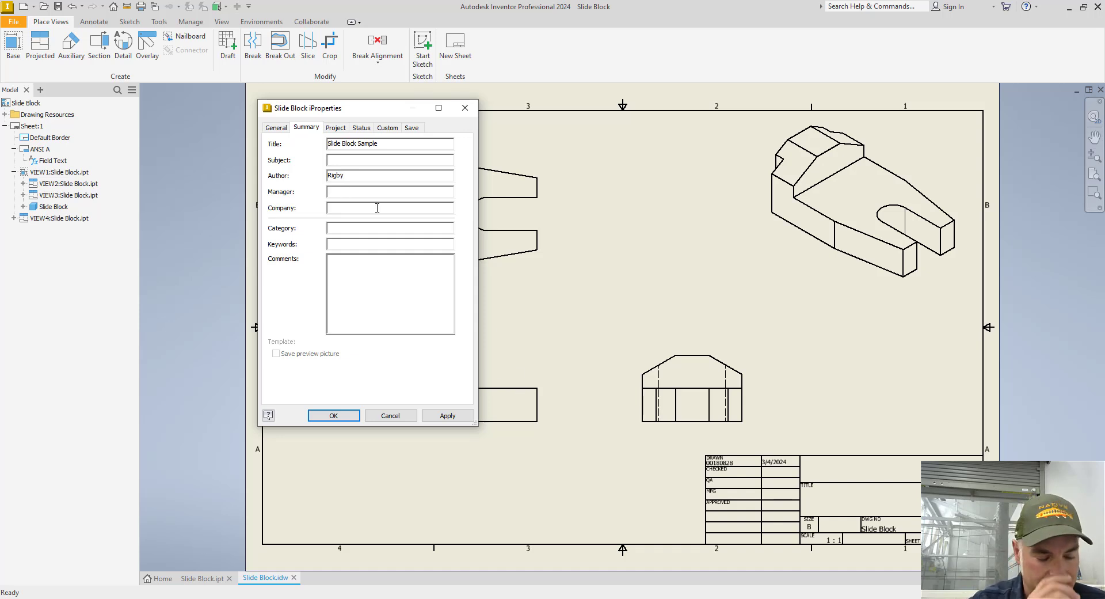
text(Manager)
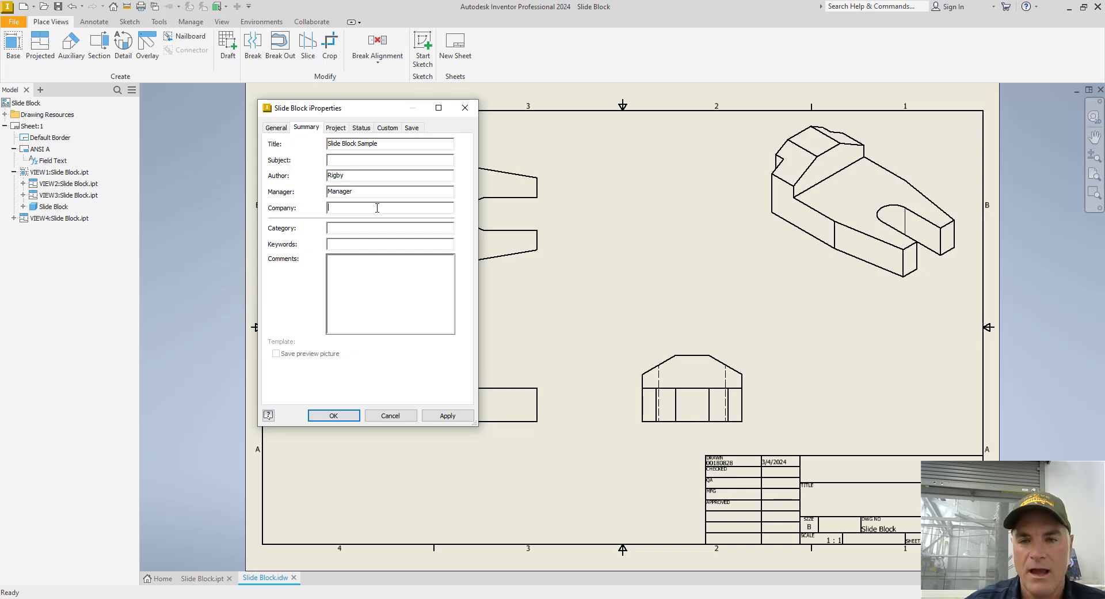
- Set company to School or College Name, review Project, Status and Custom tabs, and apply
click(377, 208)
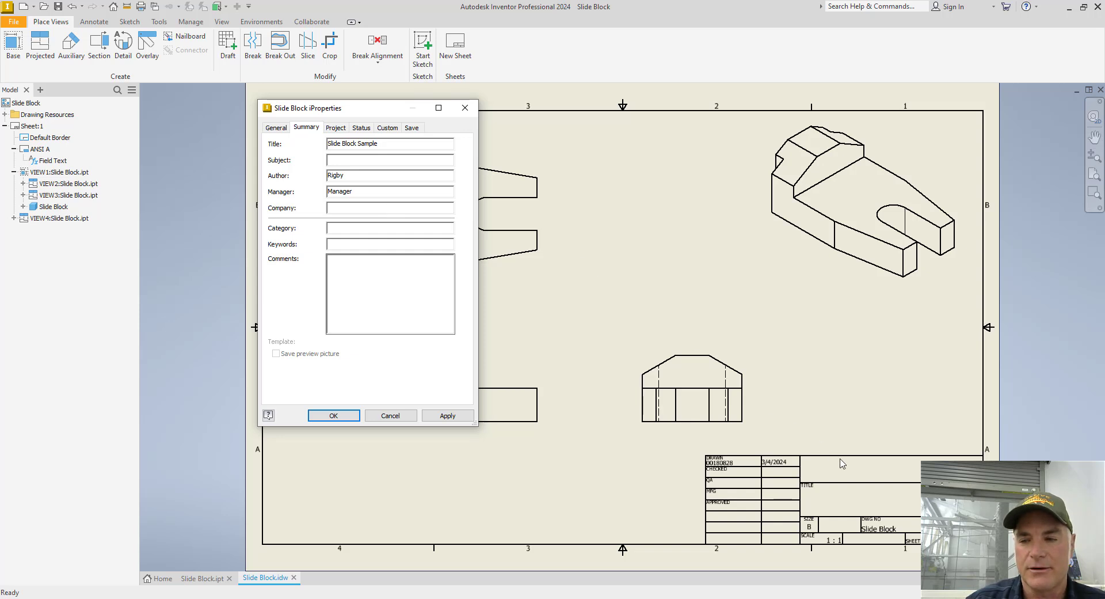
key(ctrl)
key(ctrl)
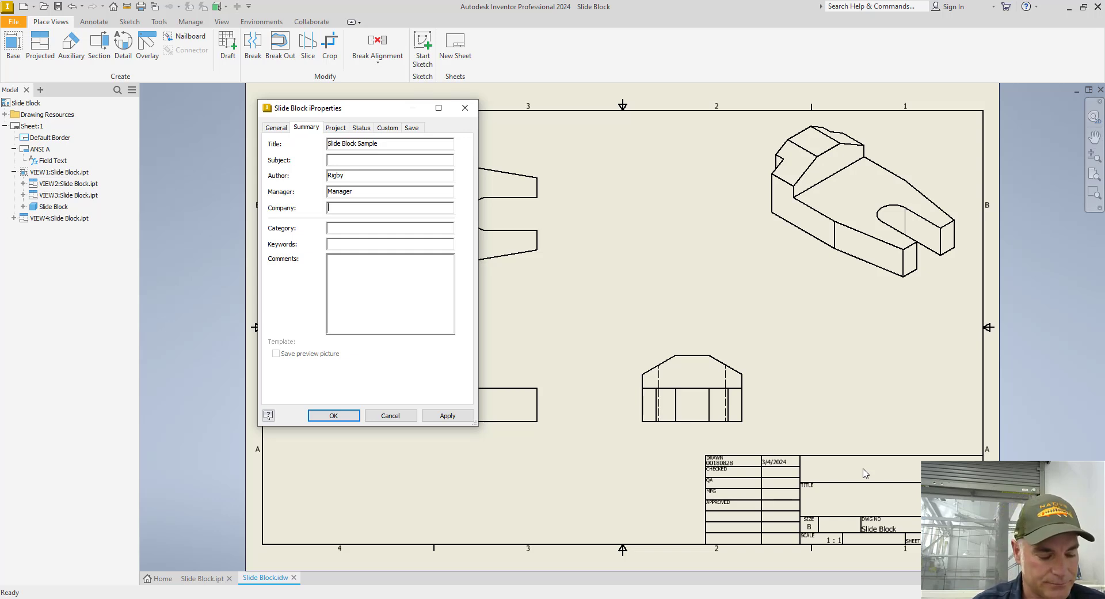
text(School )
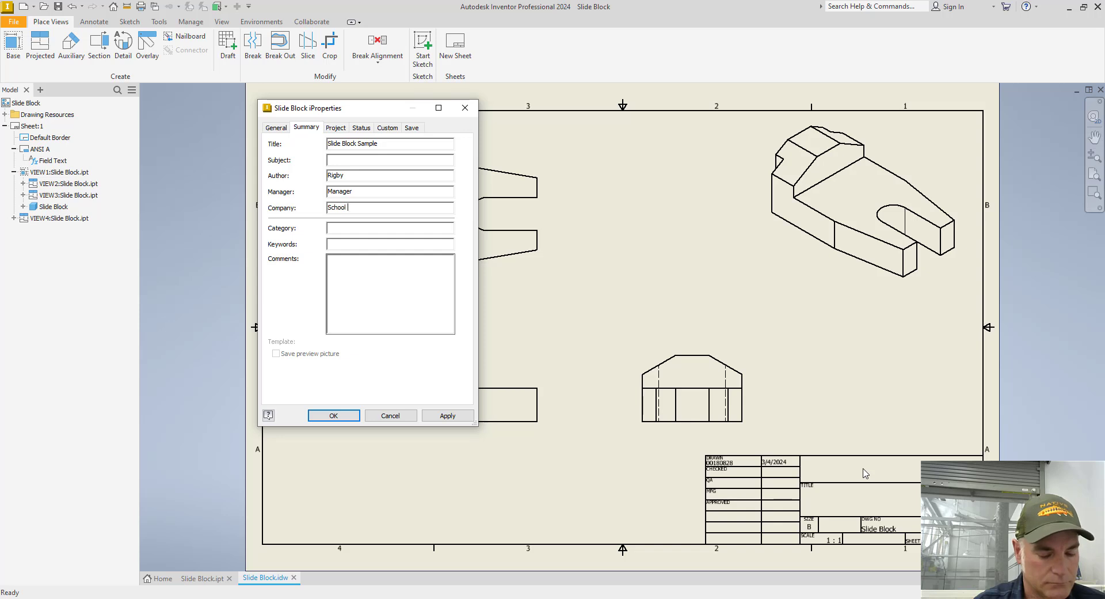
text(or College )
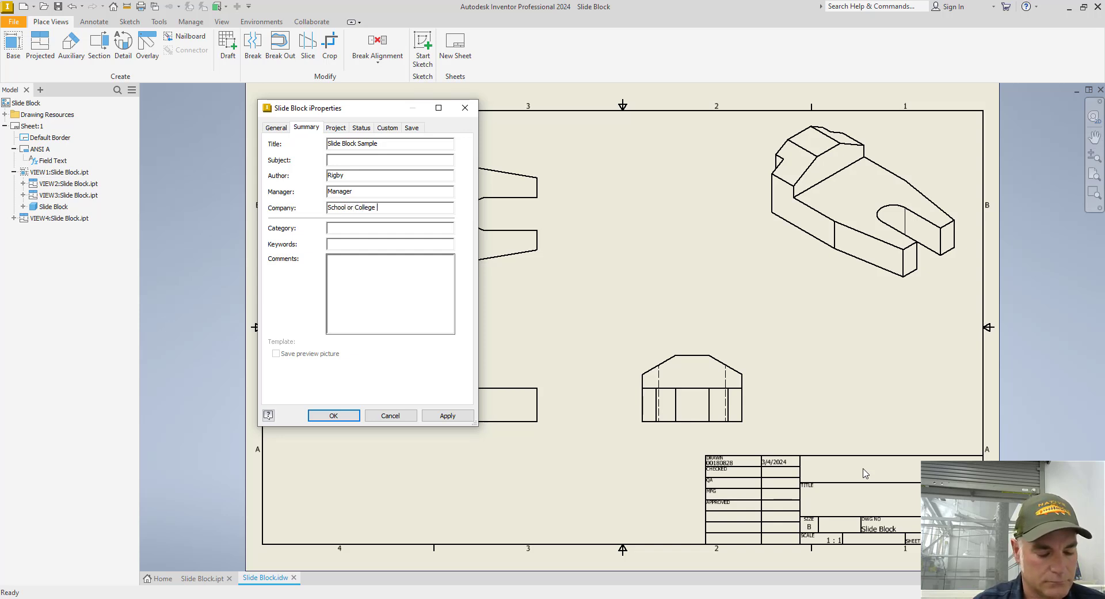
text(Name)
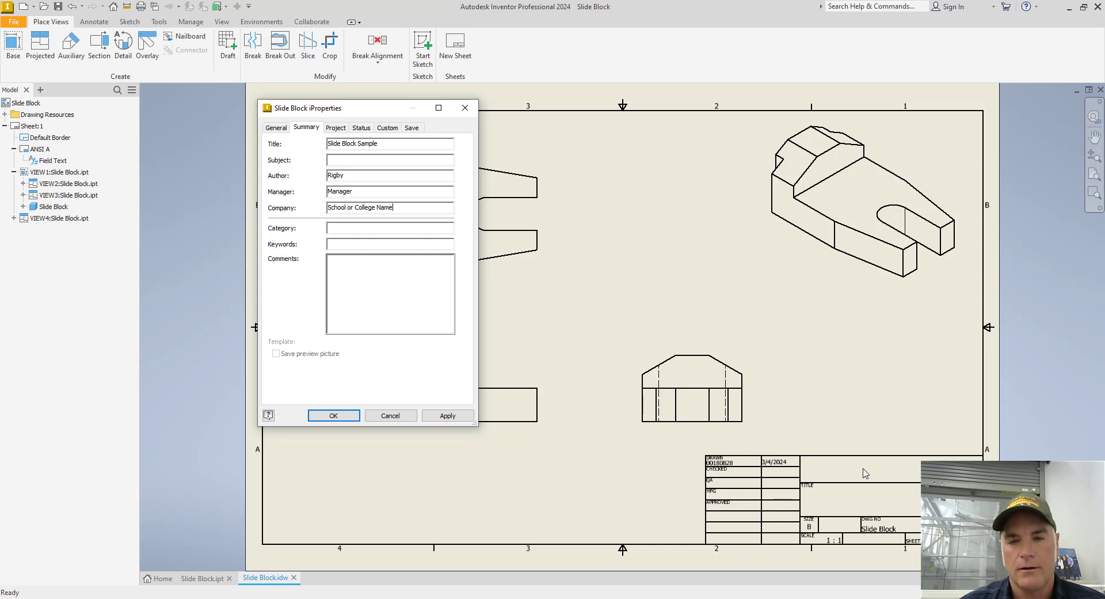
click(337, 127)
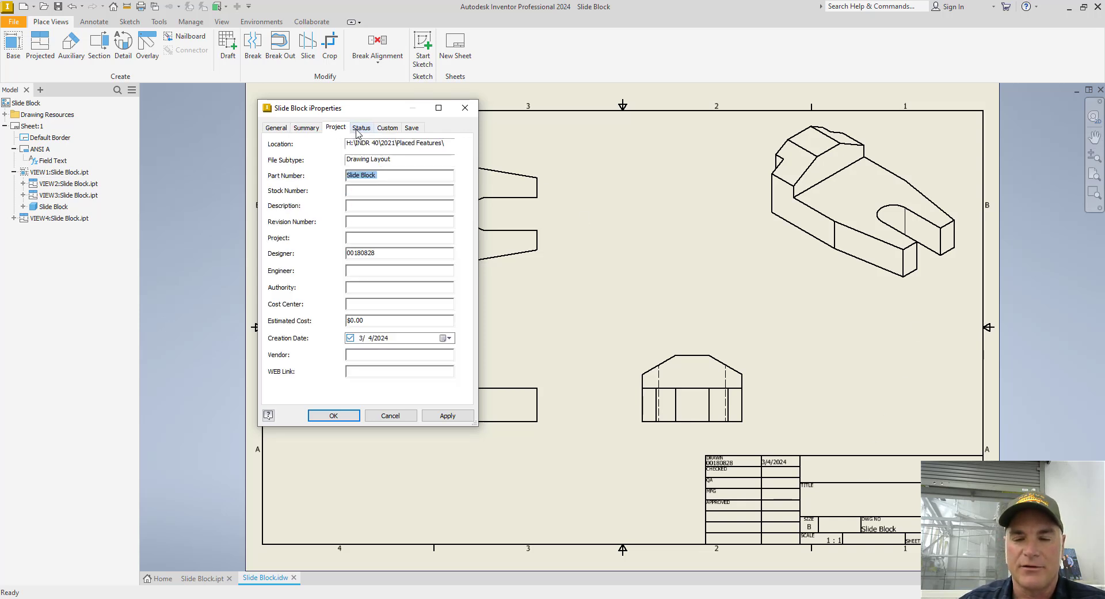
click(361, 128)
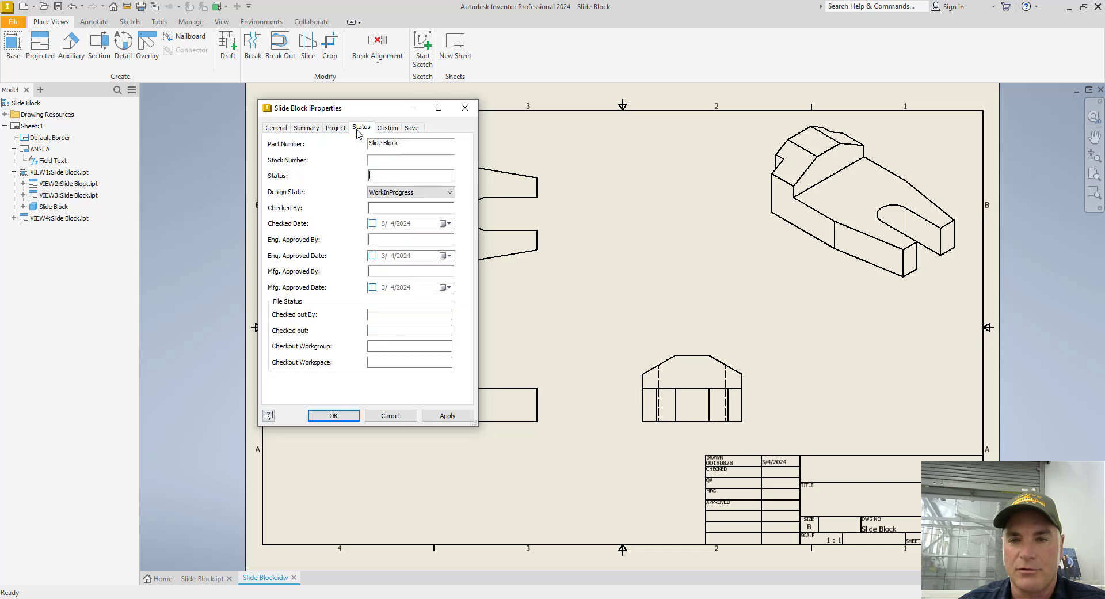
click(390, 129)
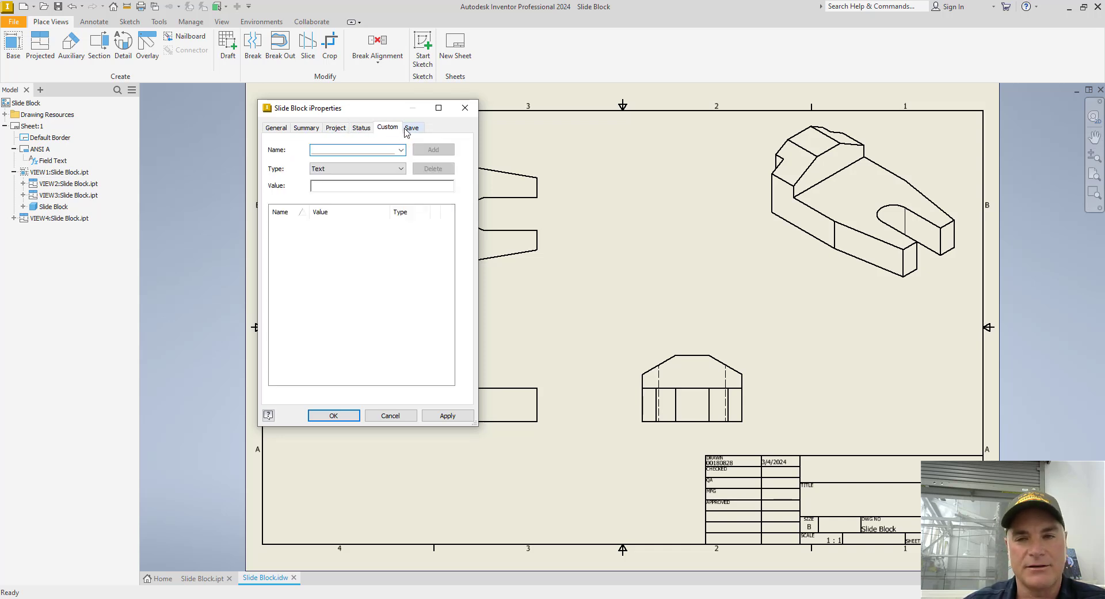
click(334, 415)
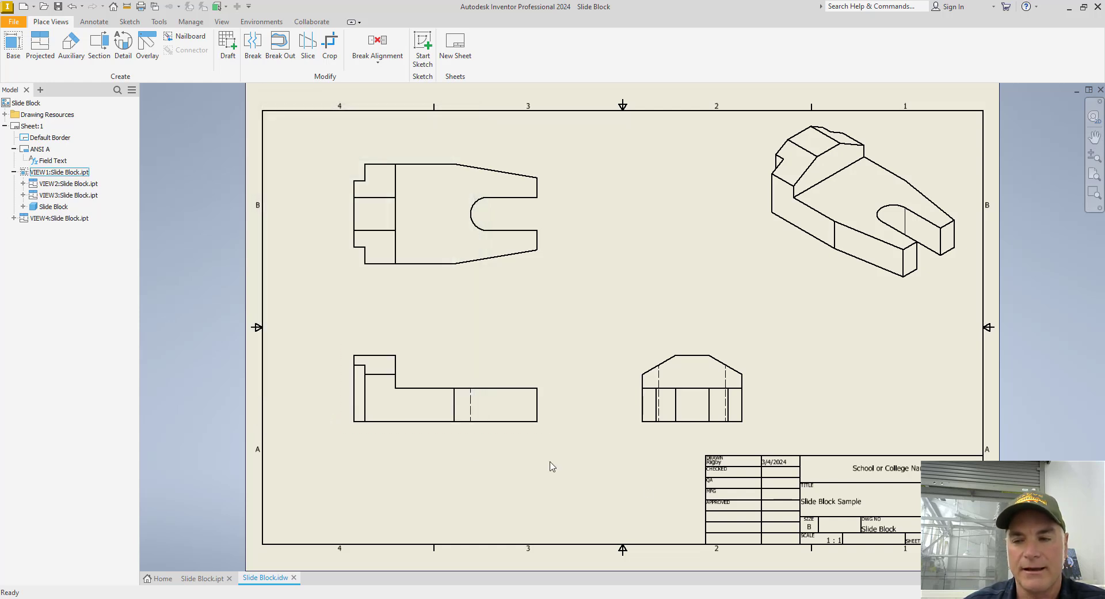
scroll(837, 516, down, 3)
scroll(836, 516, up, 5)
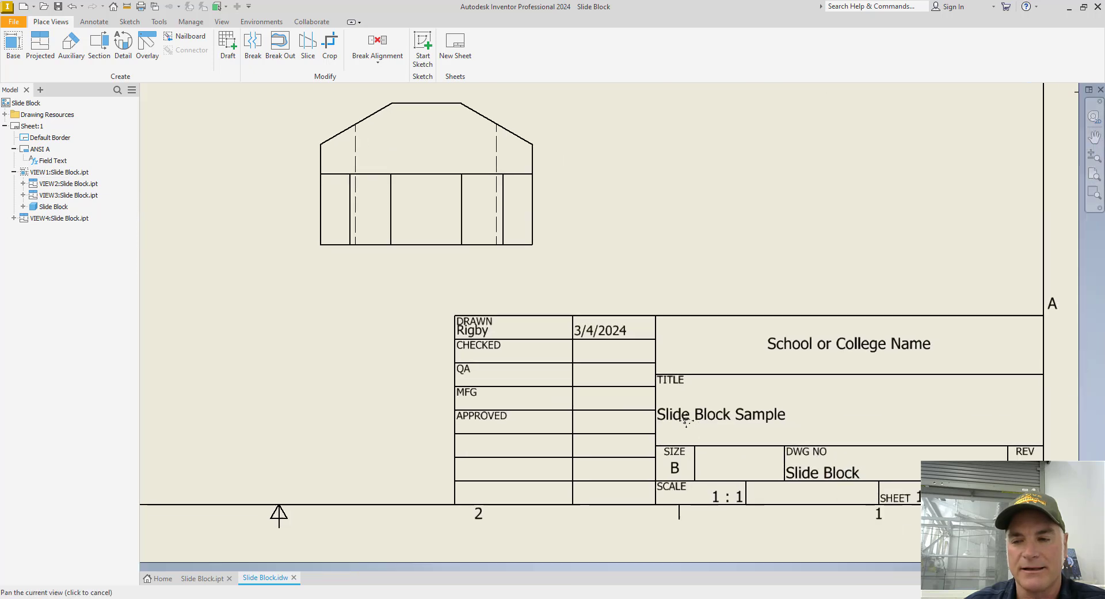
scroll(620, 368, up, 3)
scroll(620, 368, down, 2)
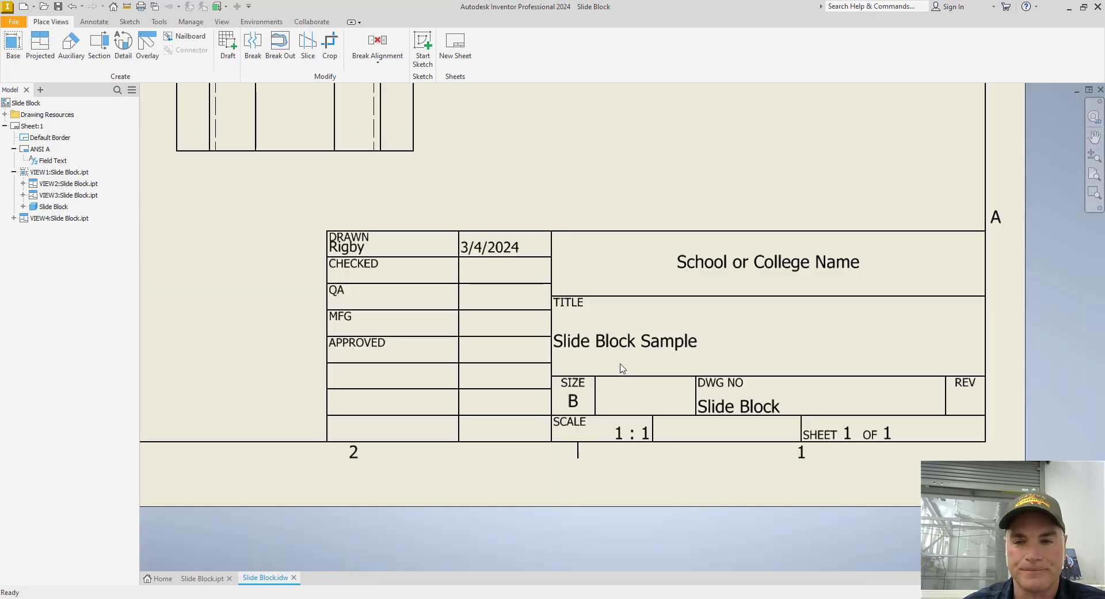
key(Home)
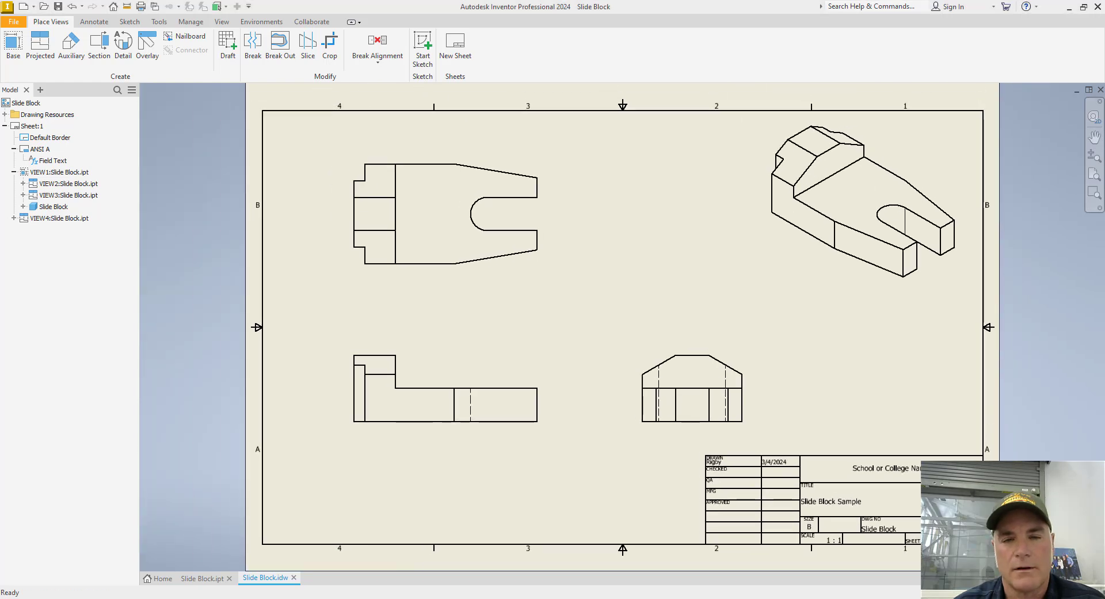